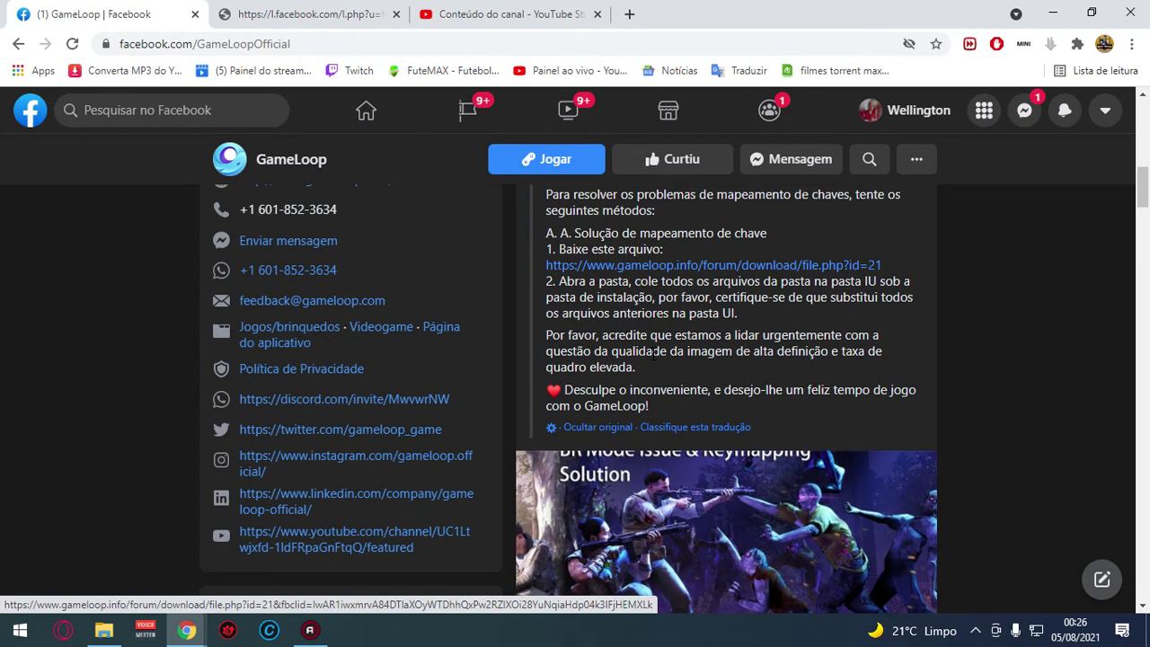
Step: Open the key-mapping fix download link (file.php?id=21) from the translated GameLoop Facebook post
scroll(654, 351, up, 1)
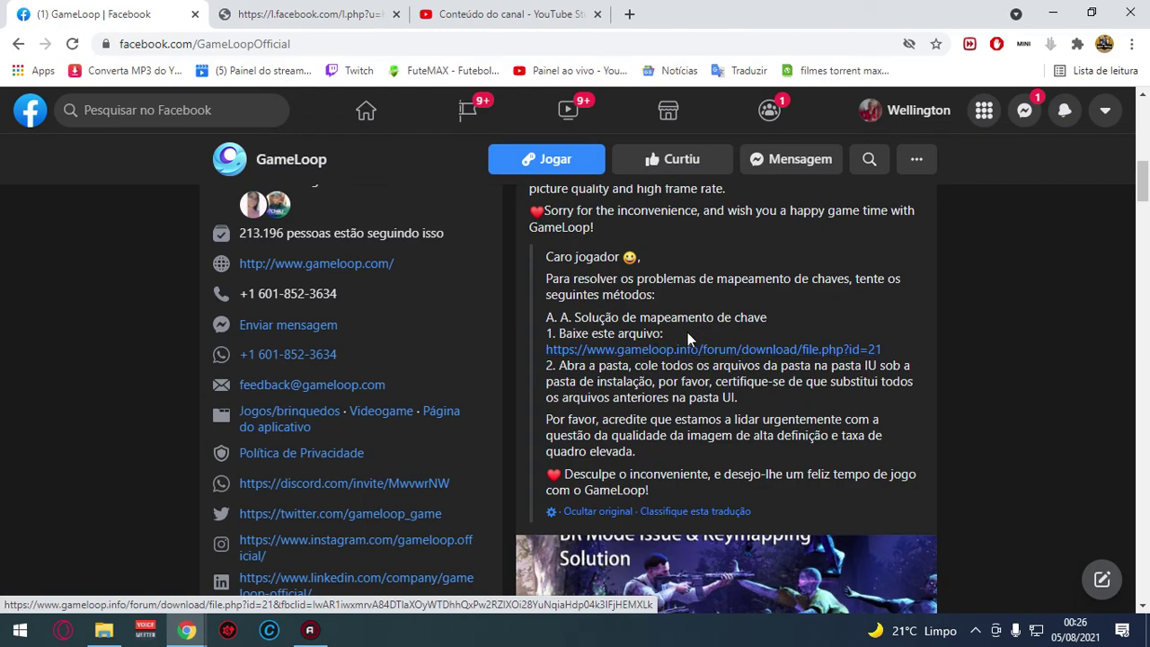
click(373, 16)
click(137, 13)
click(657, 353)
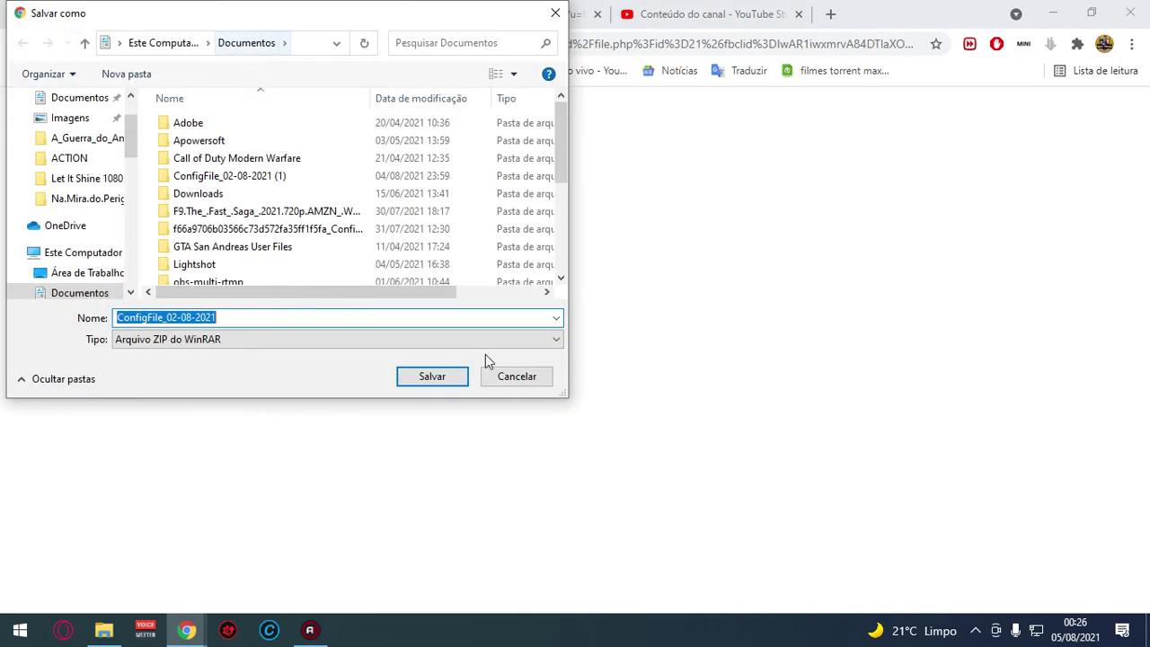
Step: Choose the Documents folder as the save location for the download and look through its contents
scroll(67, 151, up, 1)
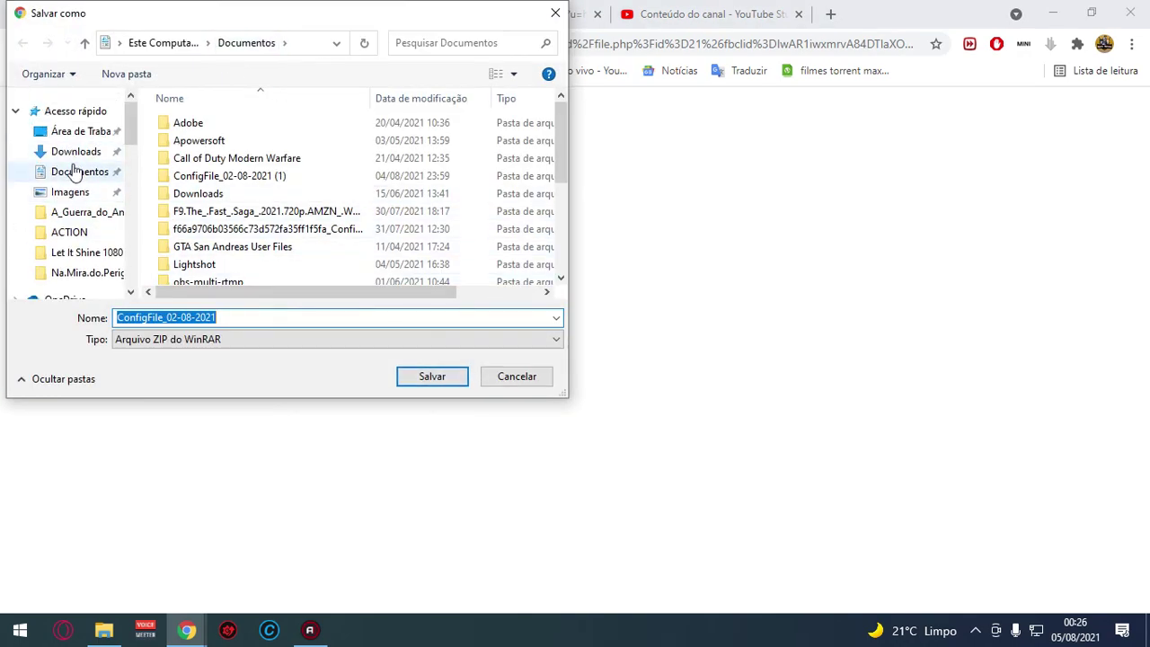
scroll(76, 207, down, 1)
scroll(74, 209, down, 1)
scroll(77, 207, up, 1)
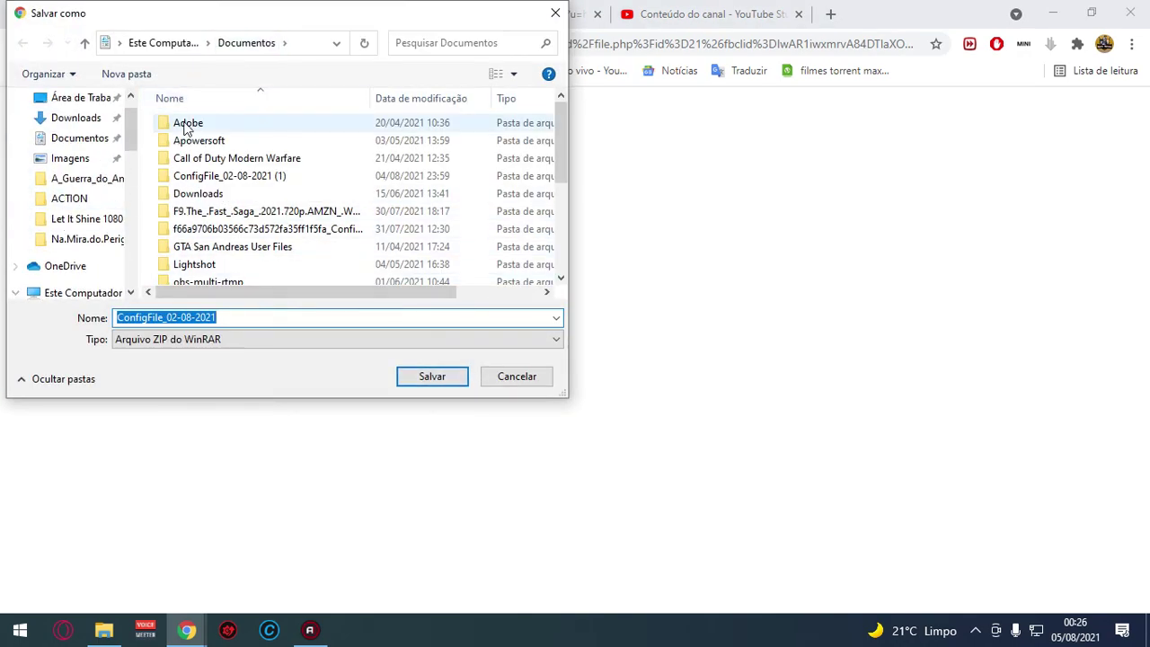
click(97, 141)
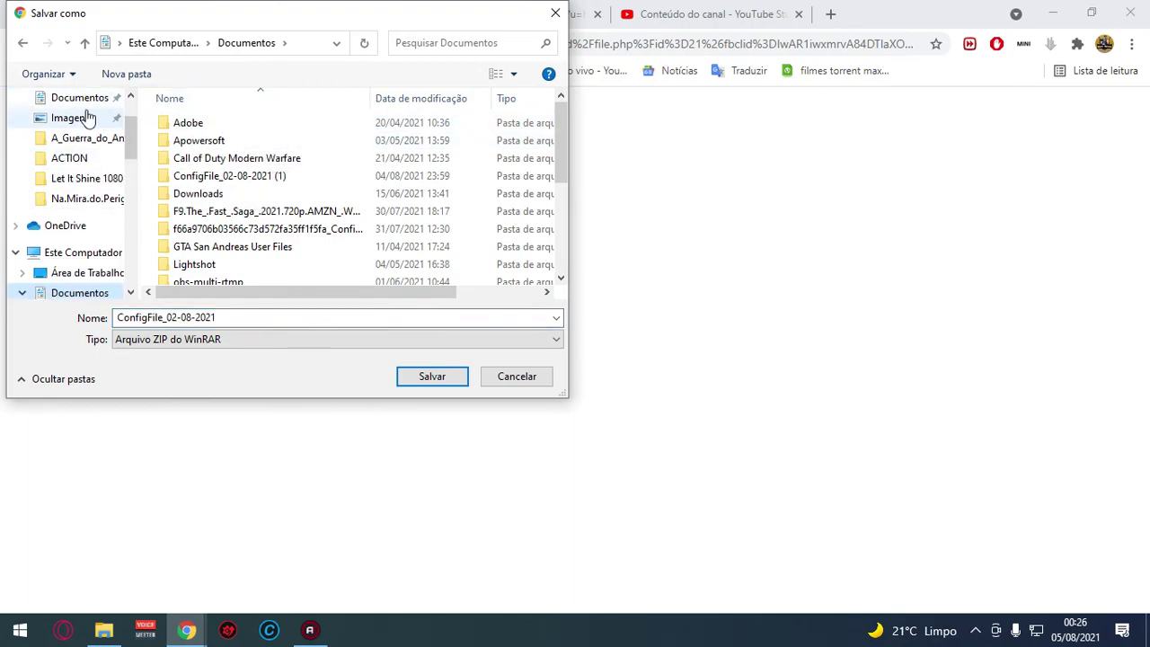
scroll(225, 261, down, 3)
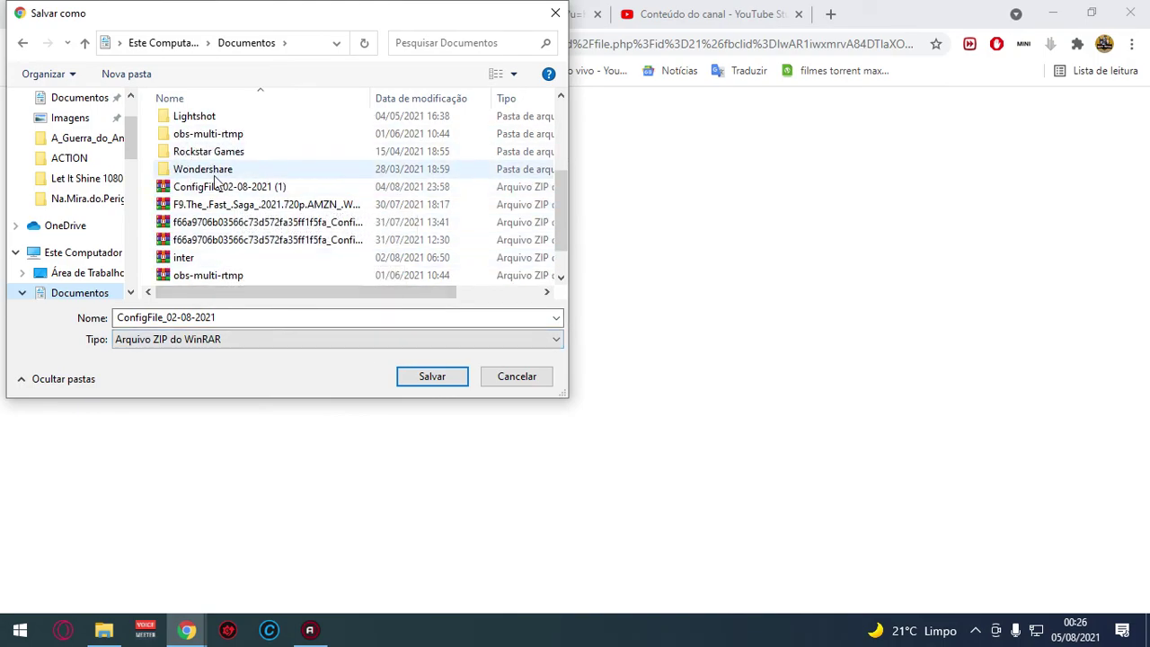
scroll(207, 198, up, 4)
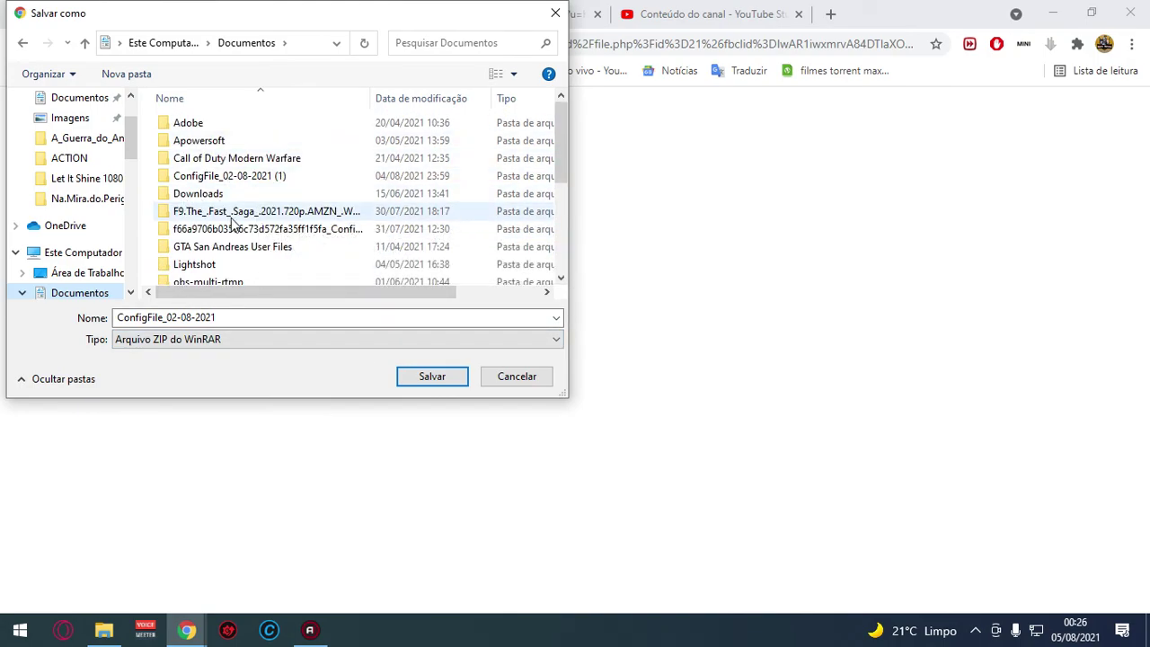
Step: Replace the download's file name with UPTADE and save it as a ZIP archive
double_click(239, 316)
click(239, 317)
double_click(239, 316)
click(239, 316)
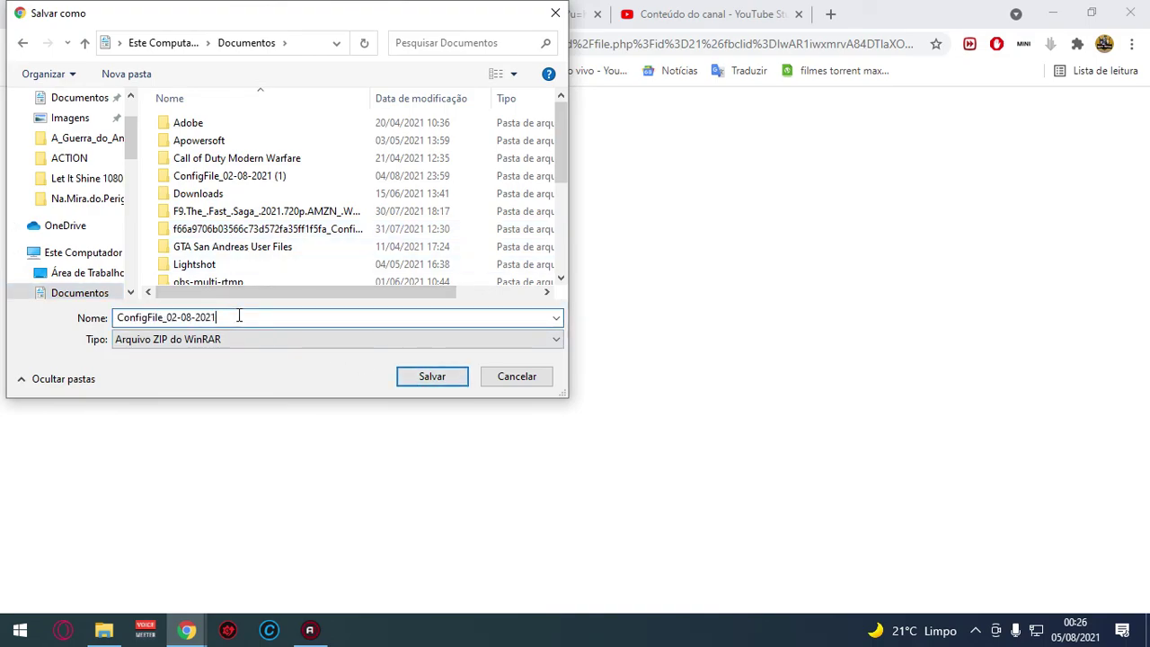
click(194, 320)
double_click(226, 319)
key(BackSpace)
key(BackSpace)
key(BackSpace)
key(BackSpace)
key(BackSpace)
key(BackSpace)
key(BackSpace)
key(BackSpace)
key(BackSpace)
key(BackSpace)
key(BackSpace)
key(BackSpace)
key(BackSpace)
key(BackSpace)
key(BackSpace)
key(BackSpace)
key(BackSpace)
key(BackSpace)
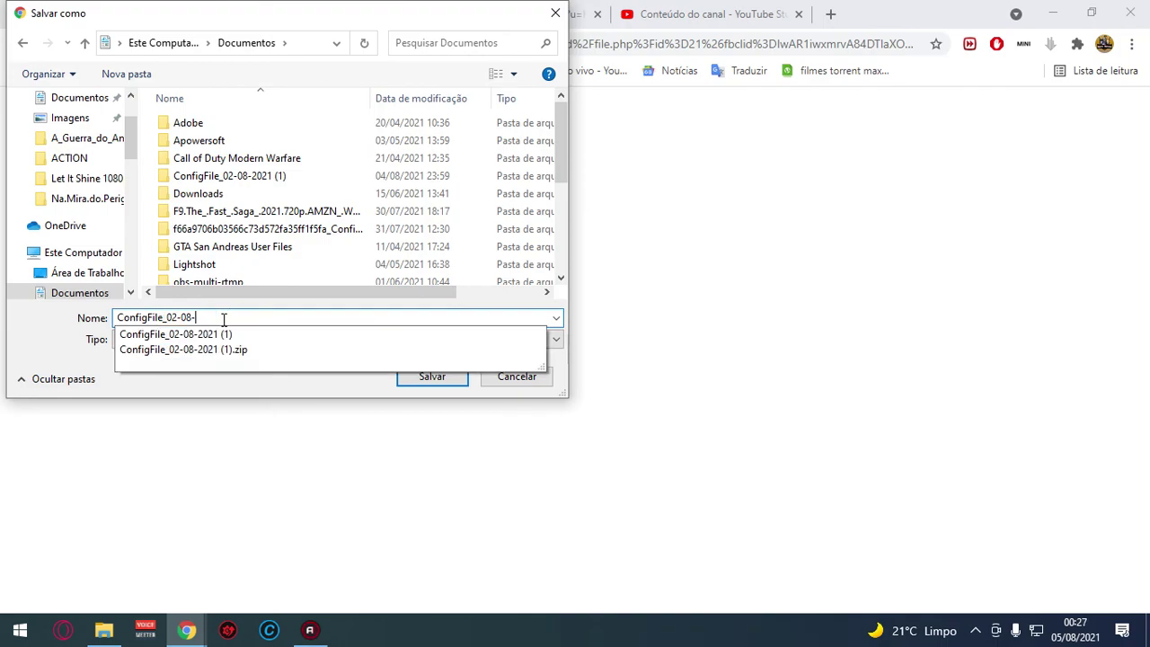
text(UPTADE)
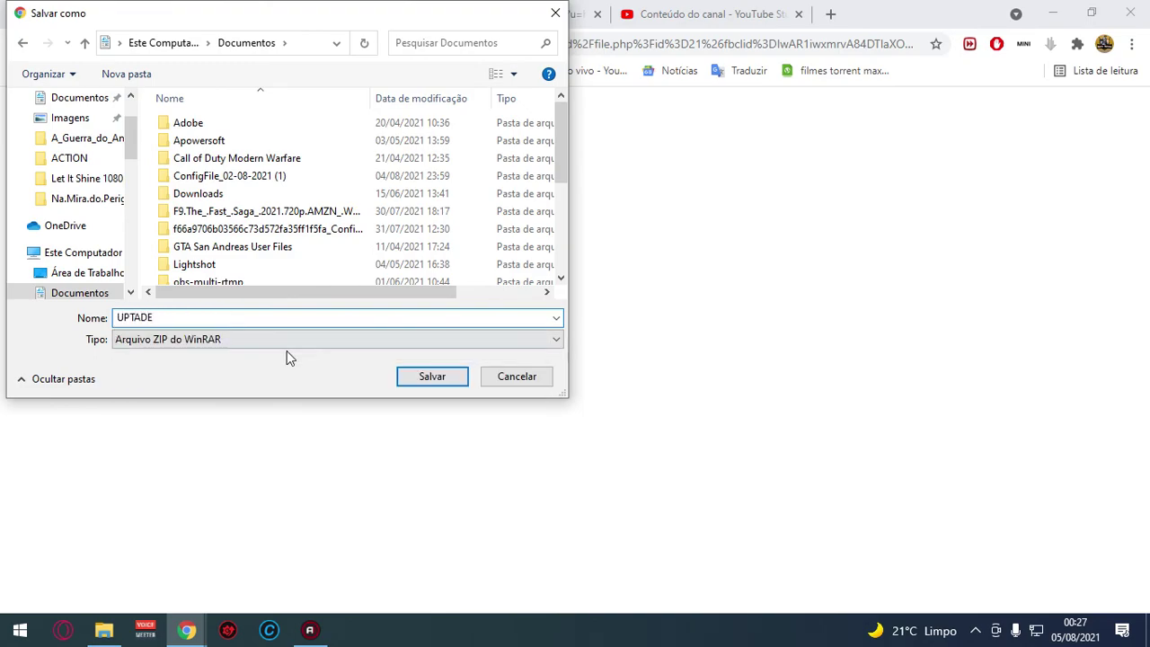
click(430, 377)
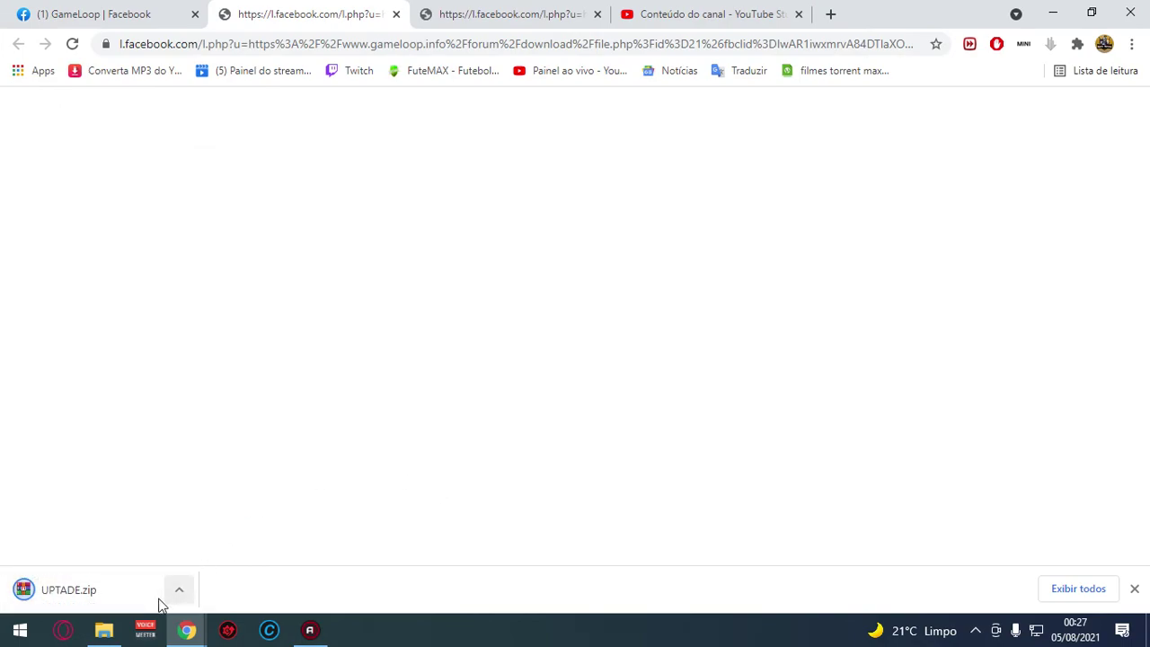
Step: Show the downloaded UPTADE.zip in its folder and extract it into a folder named UPTADE
click(180, 595)
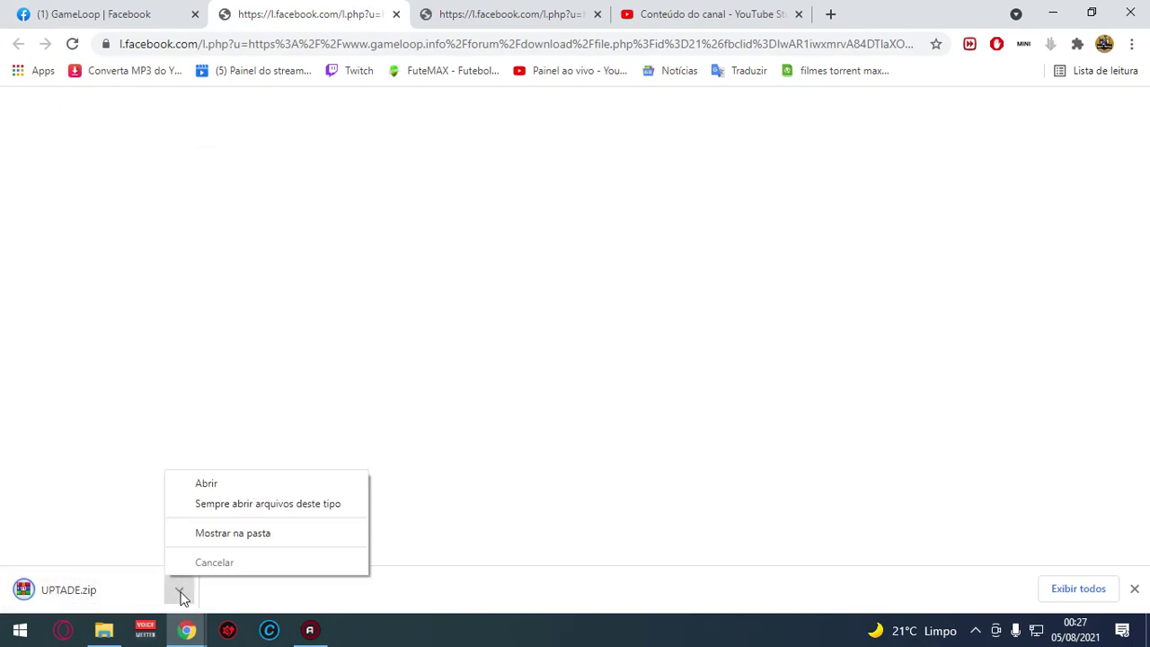
click(241, 533)
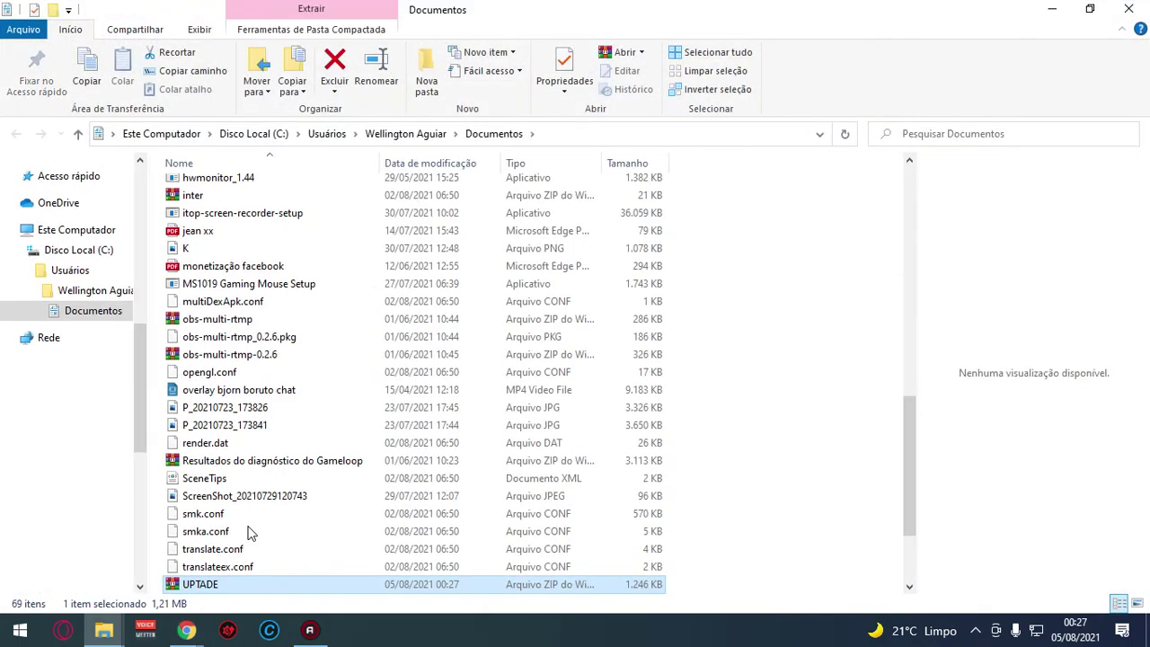
right_click(229, 582)
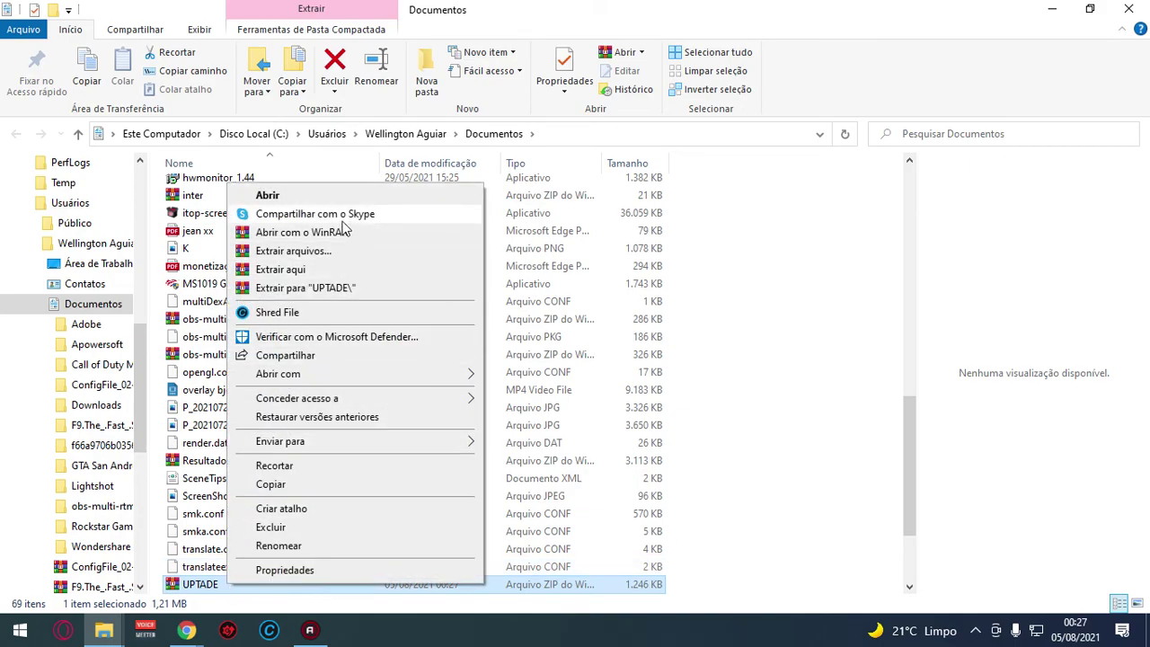
click(303, 286)
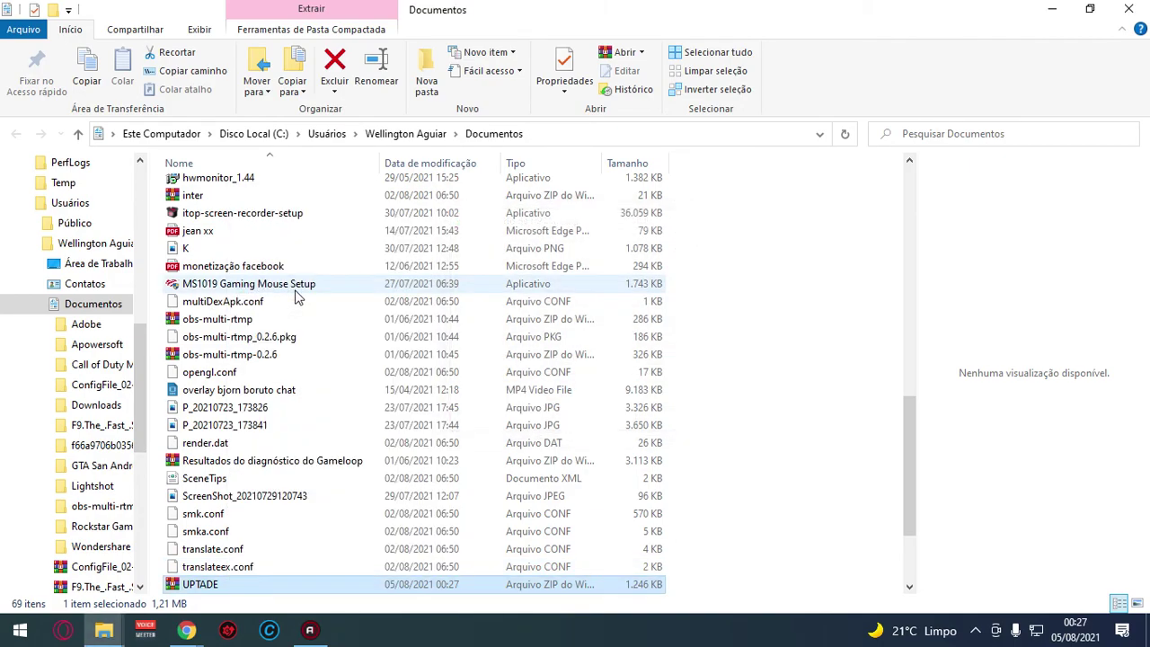
Step: Copy all files from the extracted UPTADE folder, and clear the open windows to reach the desktop
scroll(297, 296, up, 10)
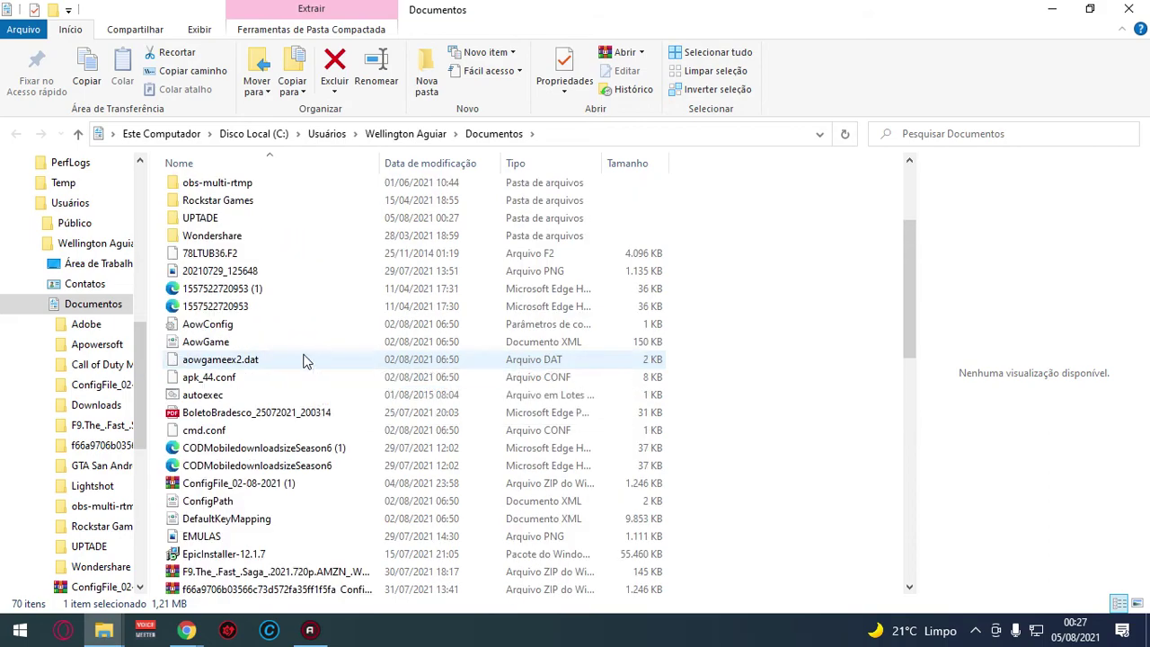
double_click(194, 219)
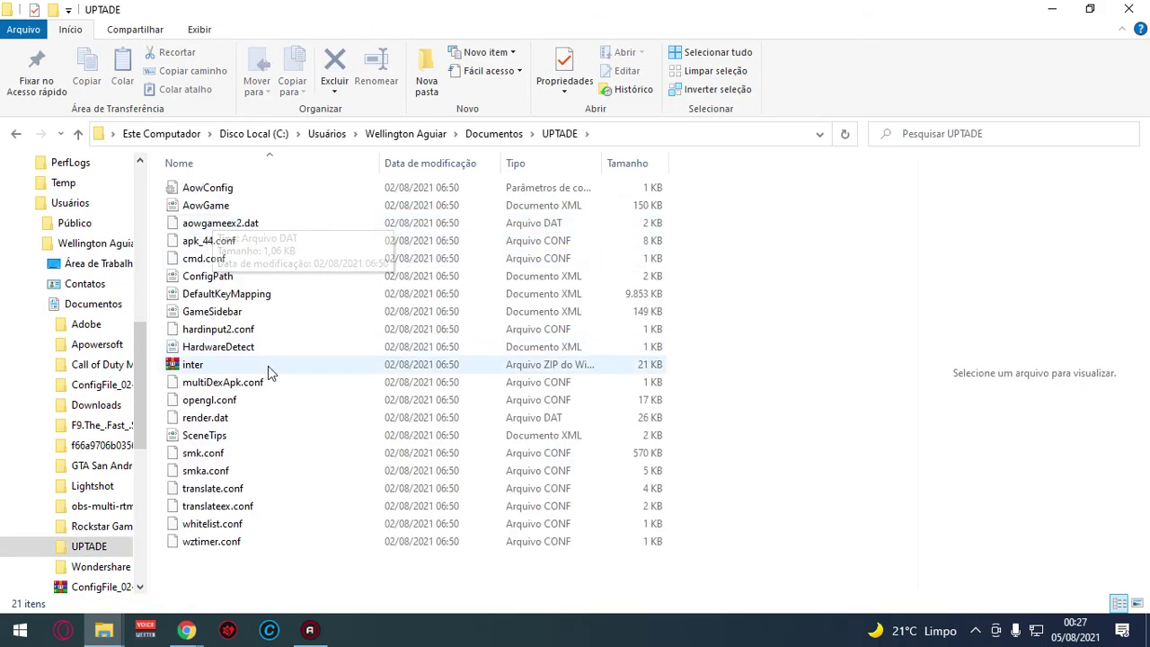
key(ctrl+a)
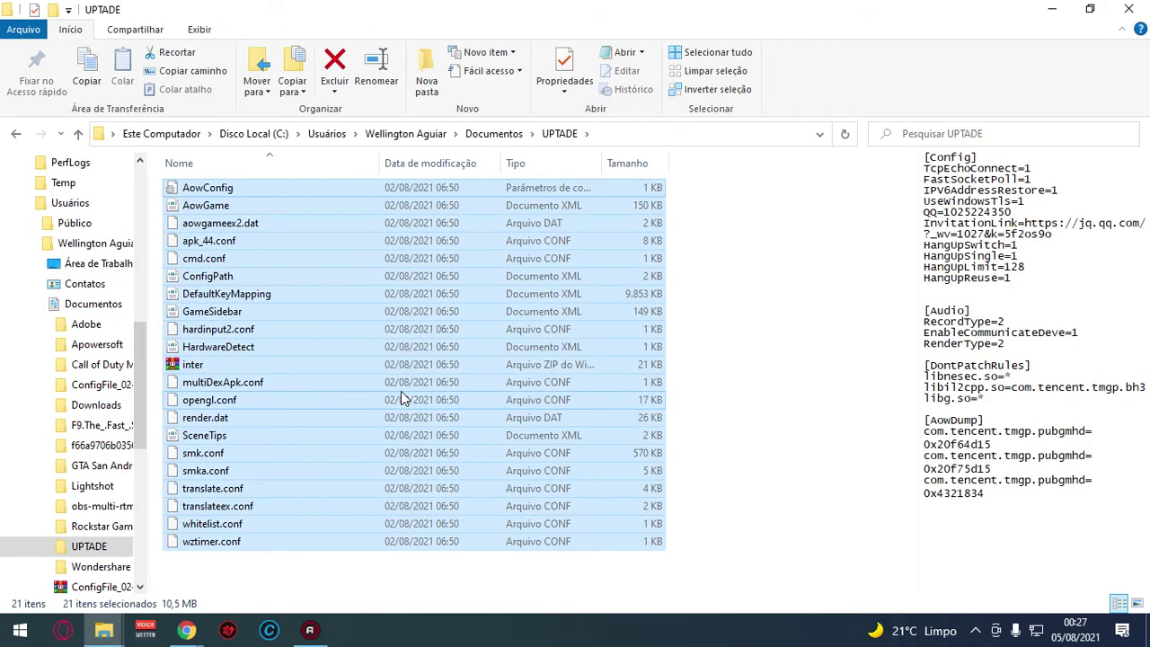
right_click(401, 392)
click(445, 292)
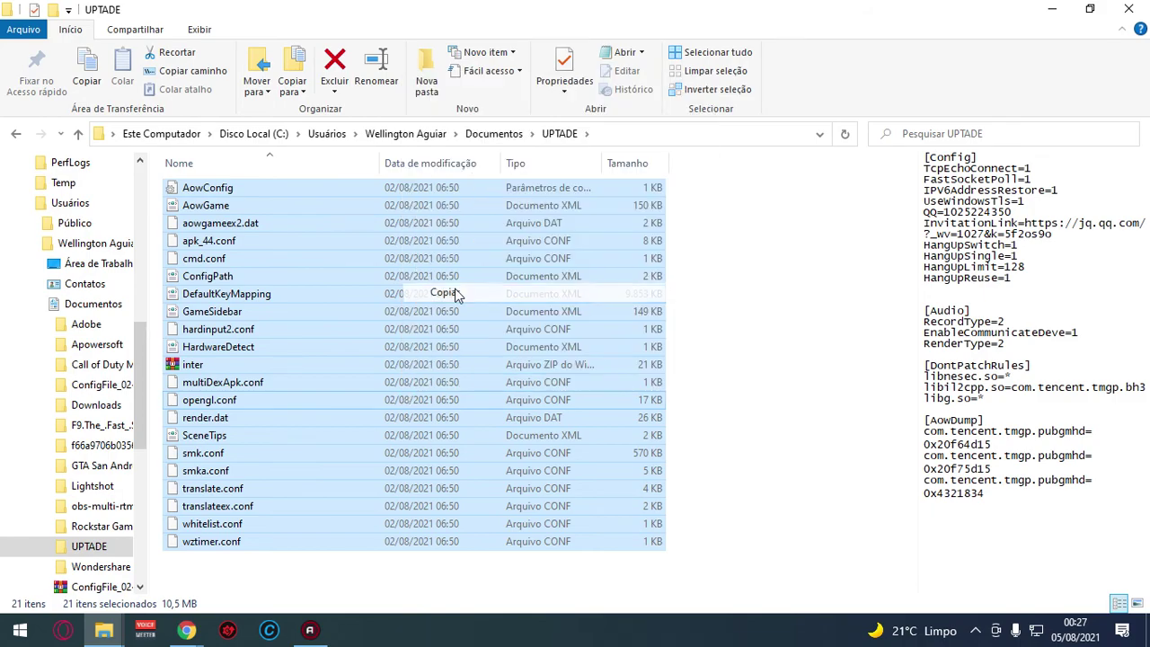
click(1128, 9)
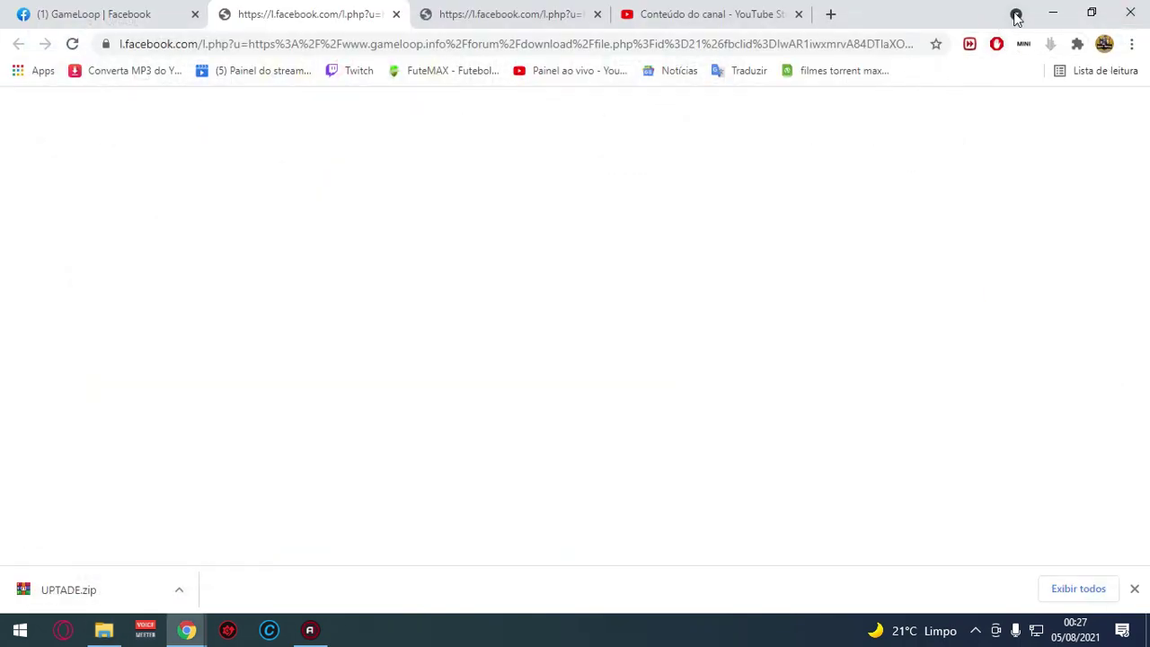
click(1052, 14)
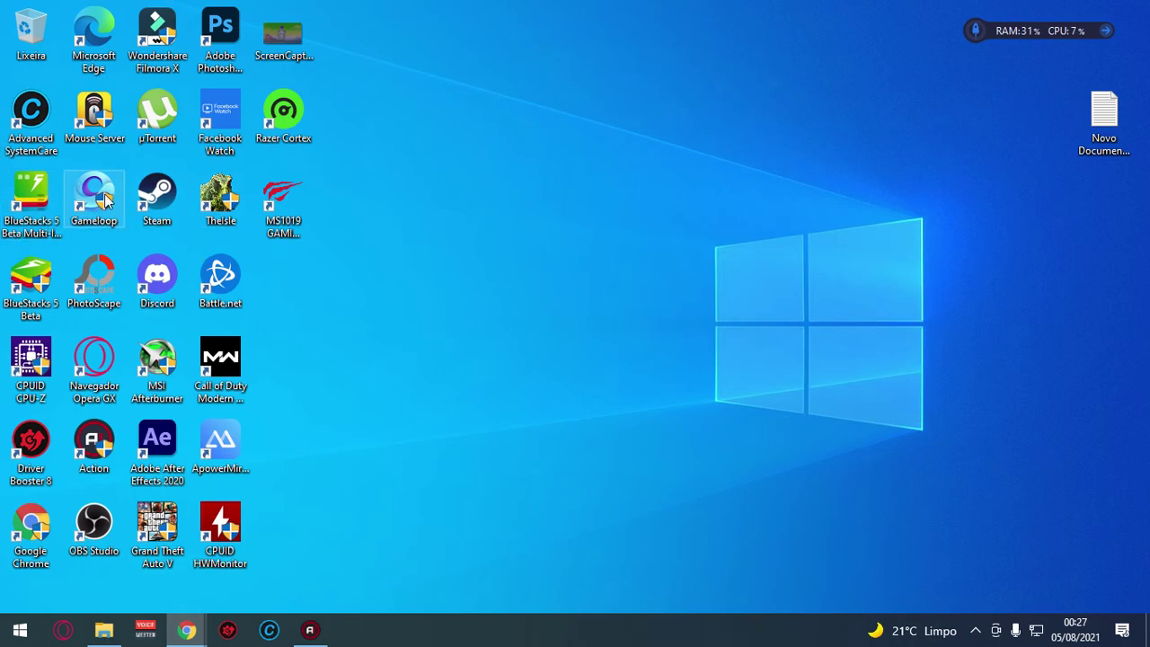
right_click(105, 198)
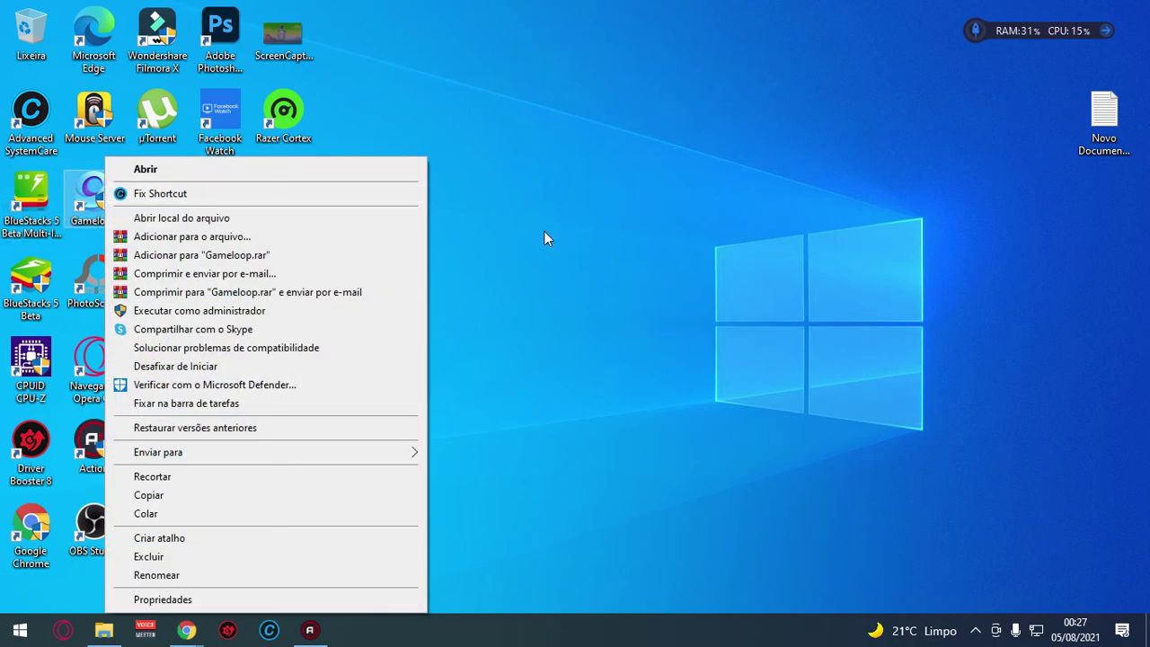
right_click(593, 210)
mouse_move(653, 265)
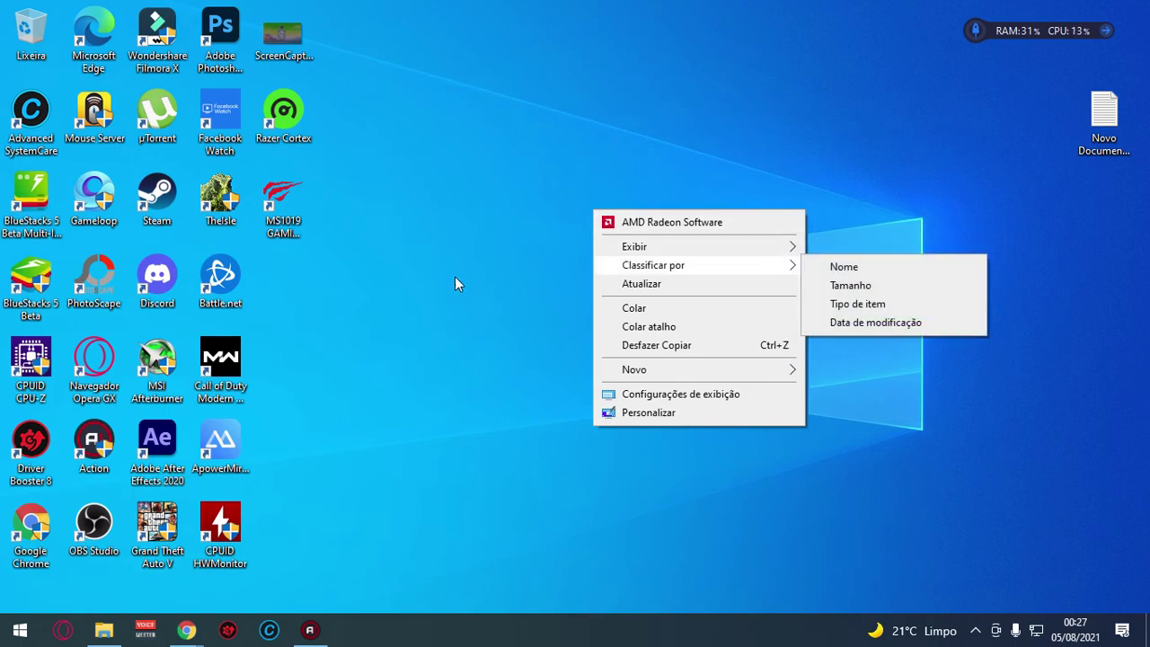
click(628, 285)
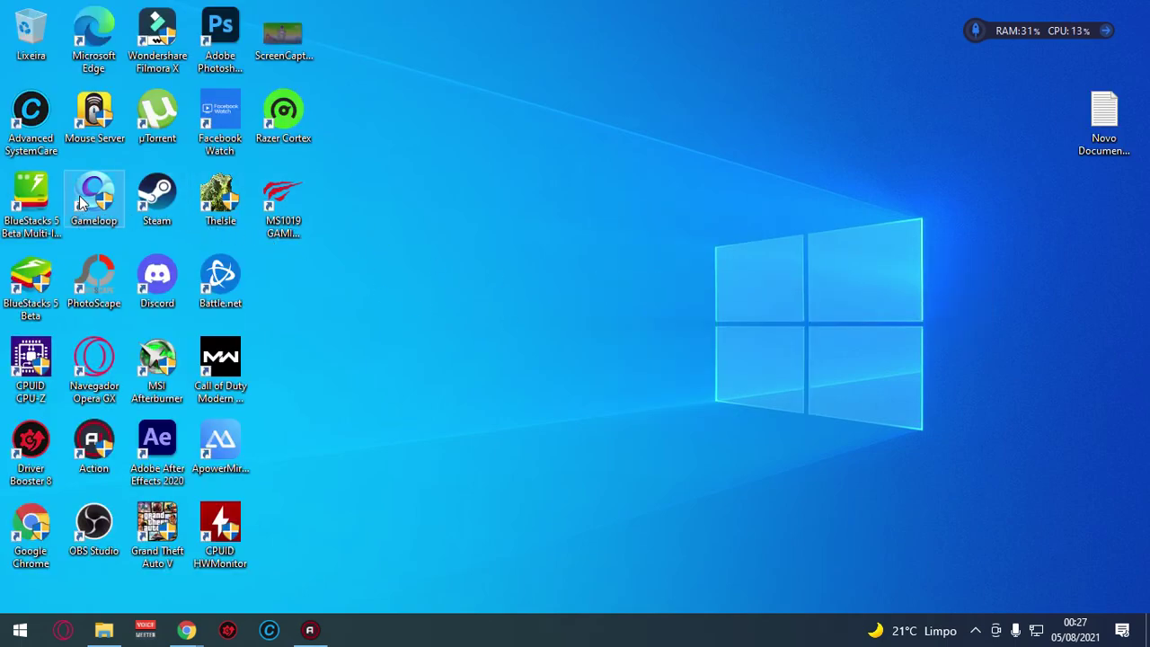
Step: Open the file location of the Gameloop desktop shortcut and exit the Gameloop process running in the background
right_click(79, 200)
click(271, 222)
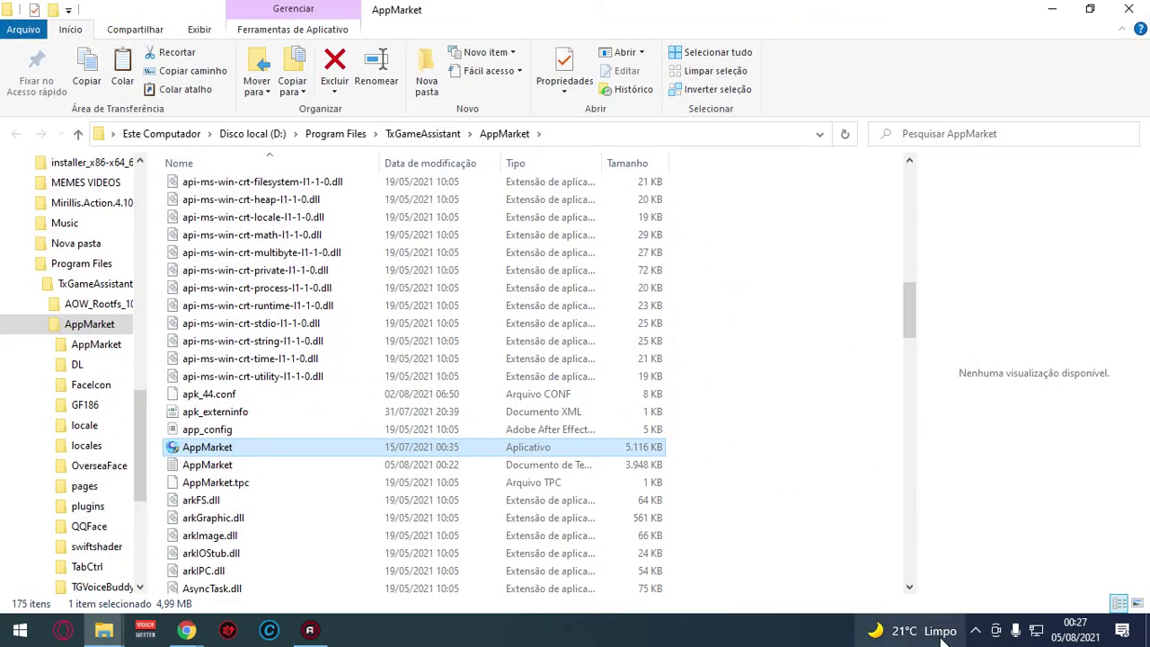
click(975, 631)
right_click(977, 529)
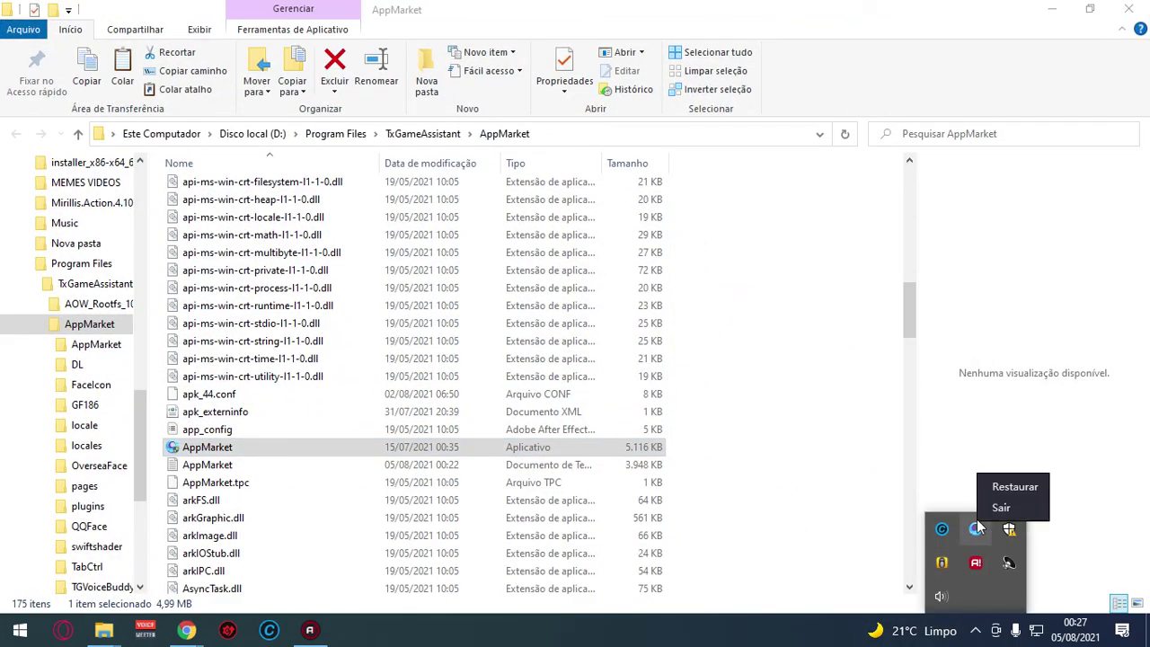
click(996, 508)
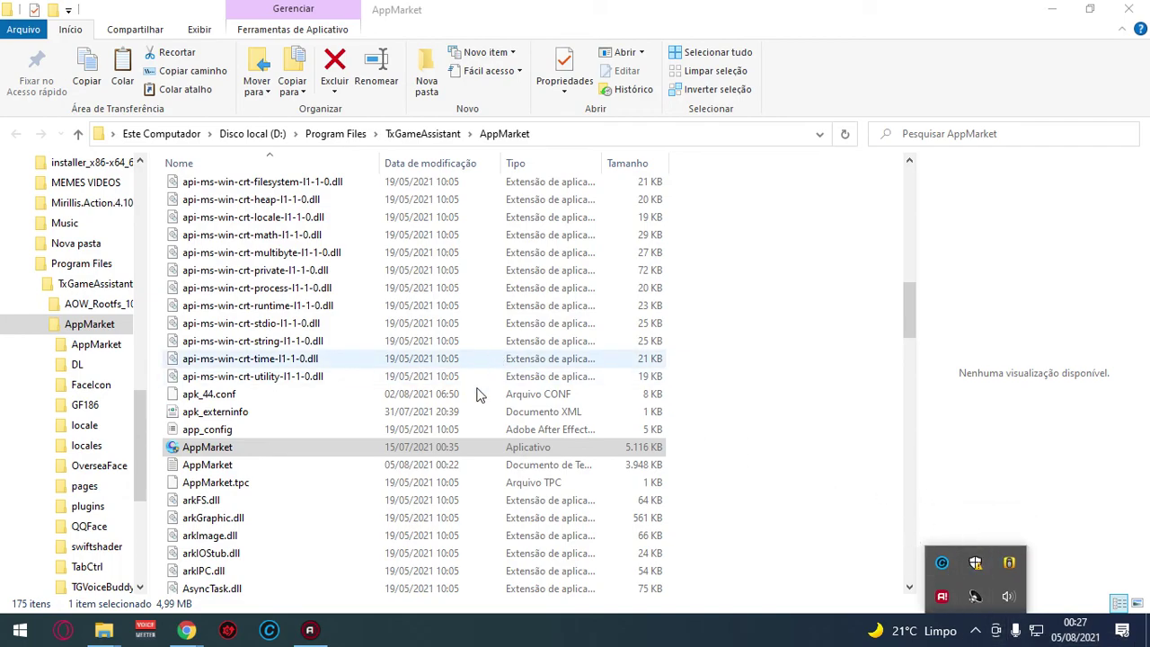
Step: Paste the copied files into the AppMarket folder, replacing the files in the destination, and close the folder window
right_click(731, 477)
click(777, 353)
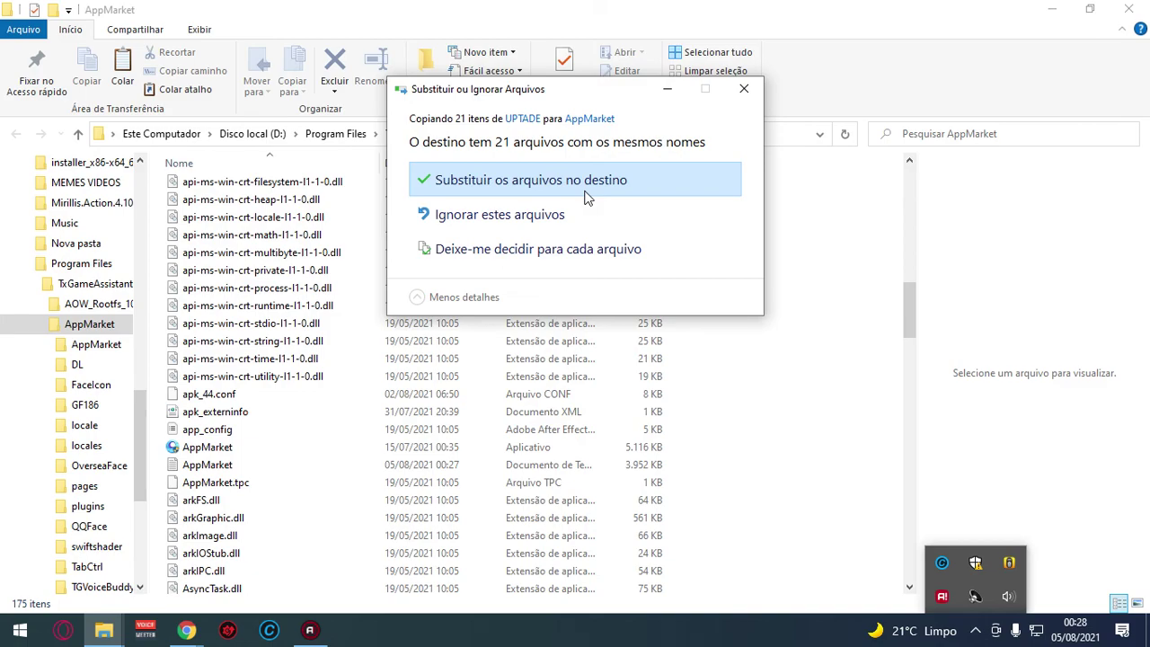
click(585, 191)
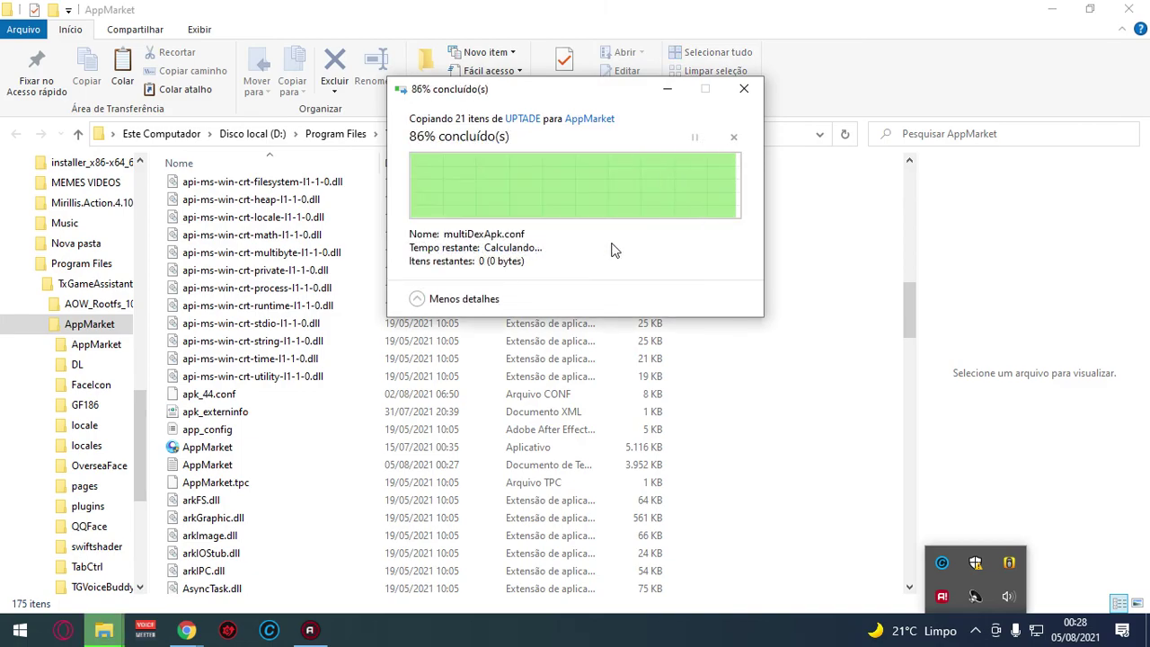
click(1129, 11)
right_click(421, 361)
click(477, 435)
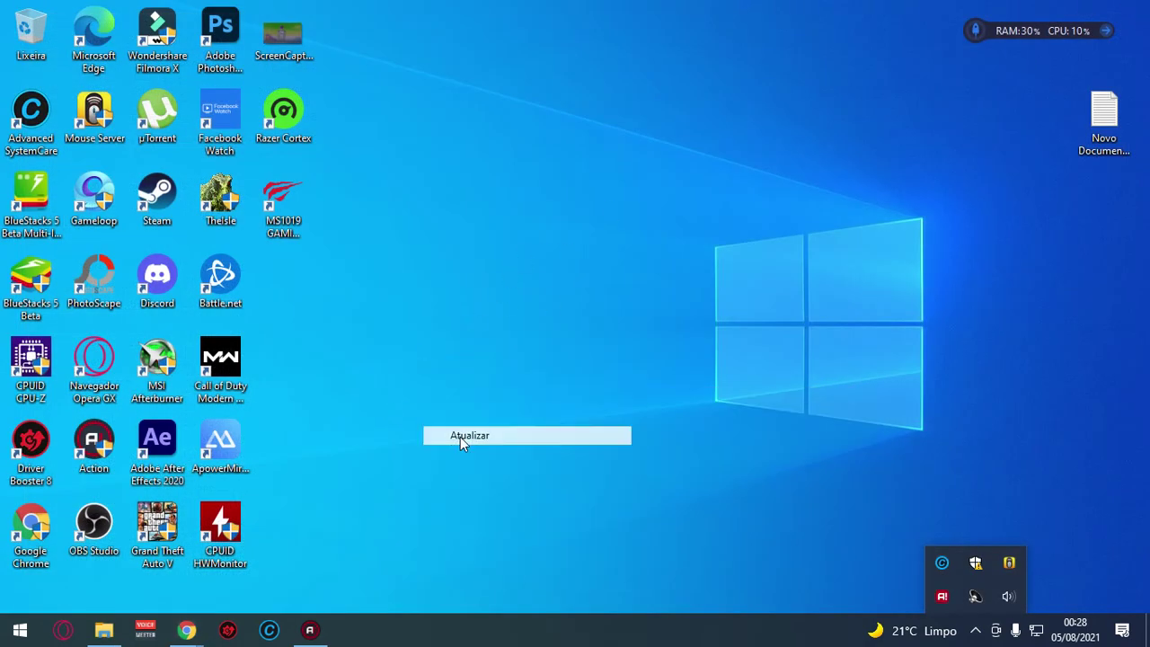
right_click(444, 287)
click(526, 368)
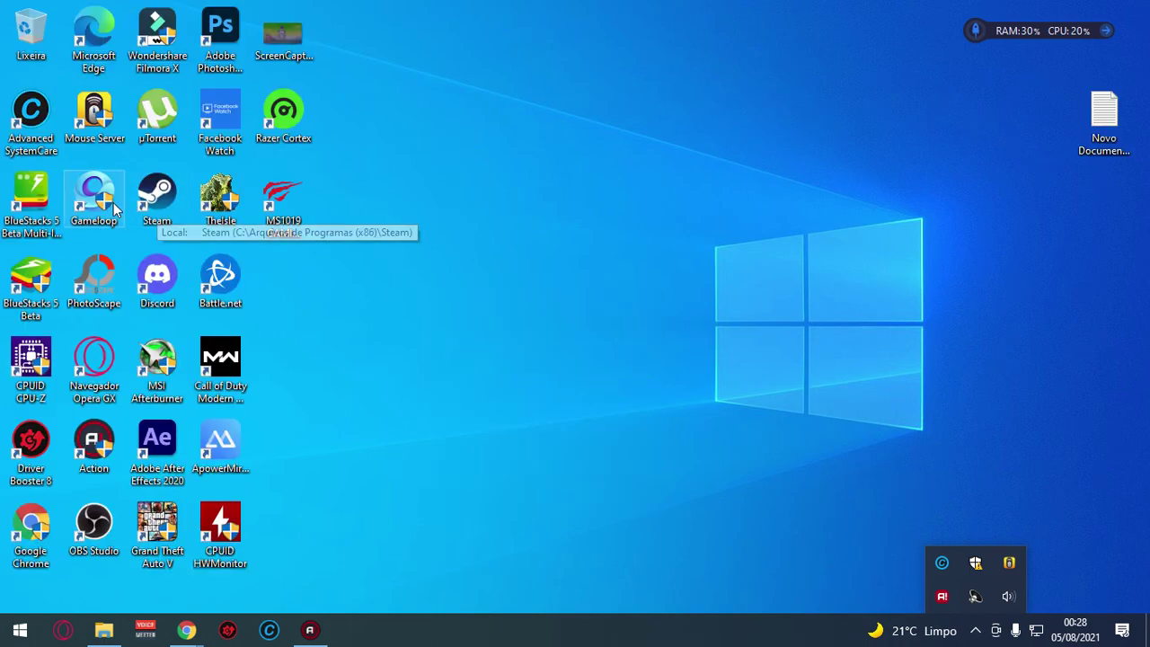
Step: Run Gameloop as administrator from its desktop shortcut and allow it to make changes to the device
right_click(101, 207)
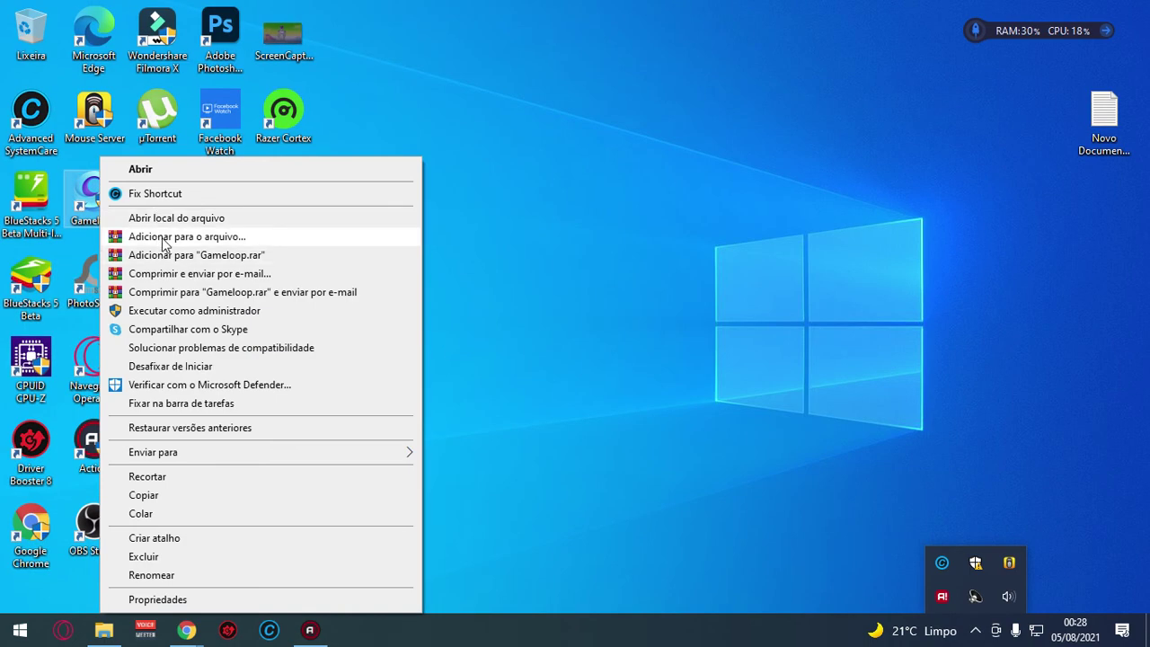
click(160, 310)
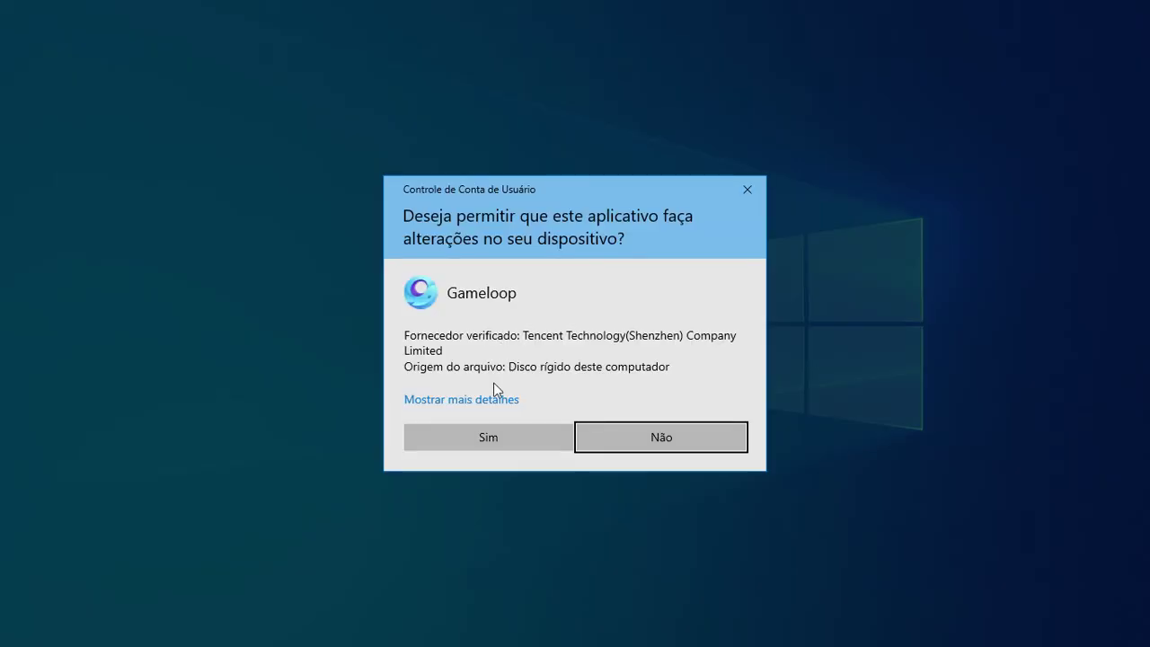
click(462, 437)
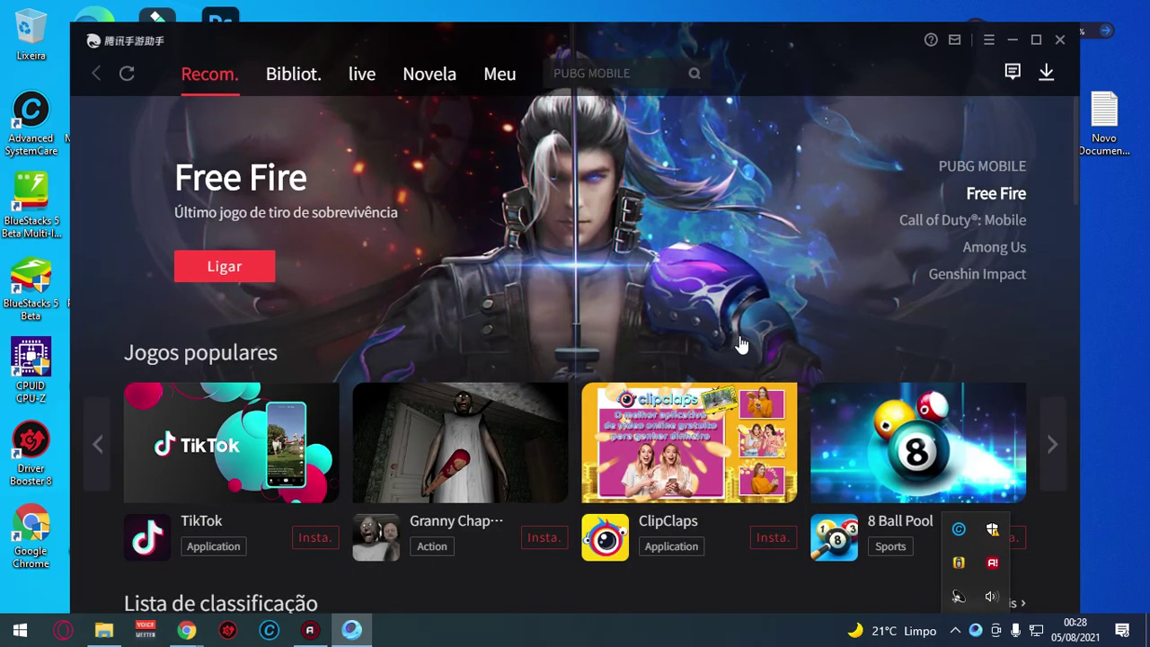
Step: Open the Gameloop configuration center and display the engine settings (Configurações do motor)
click(990, 39)
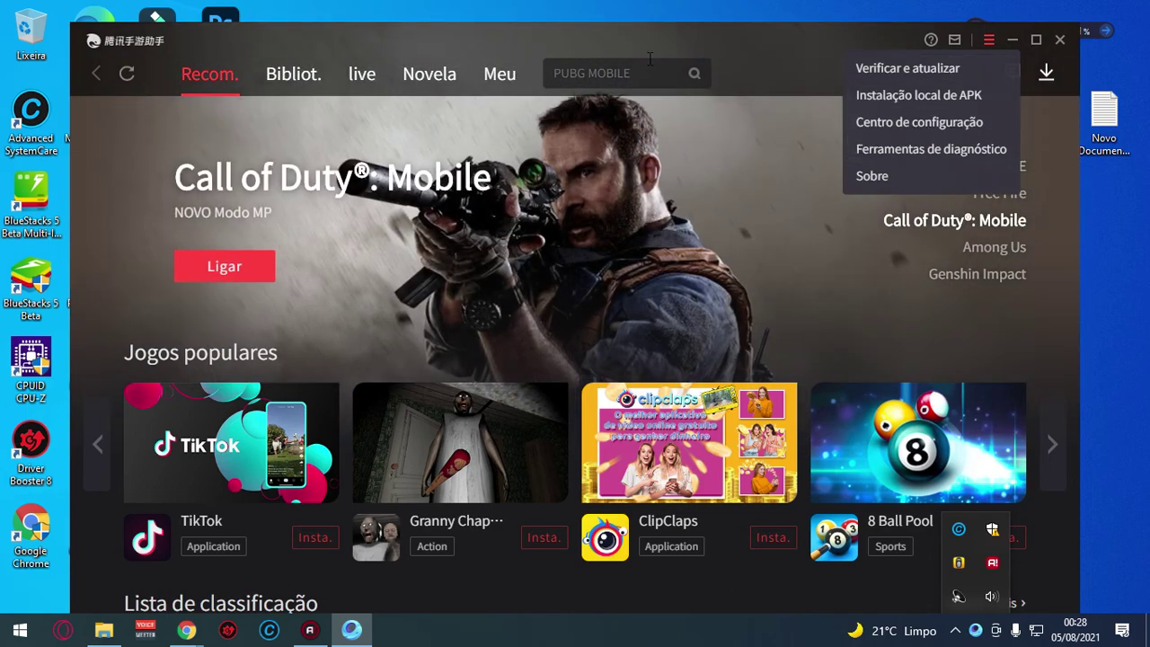
click(778, 63)
click(990, 42)
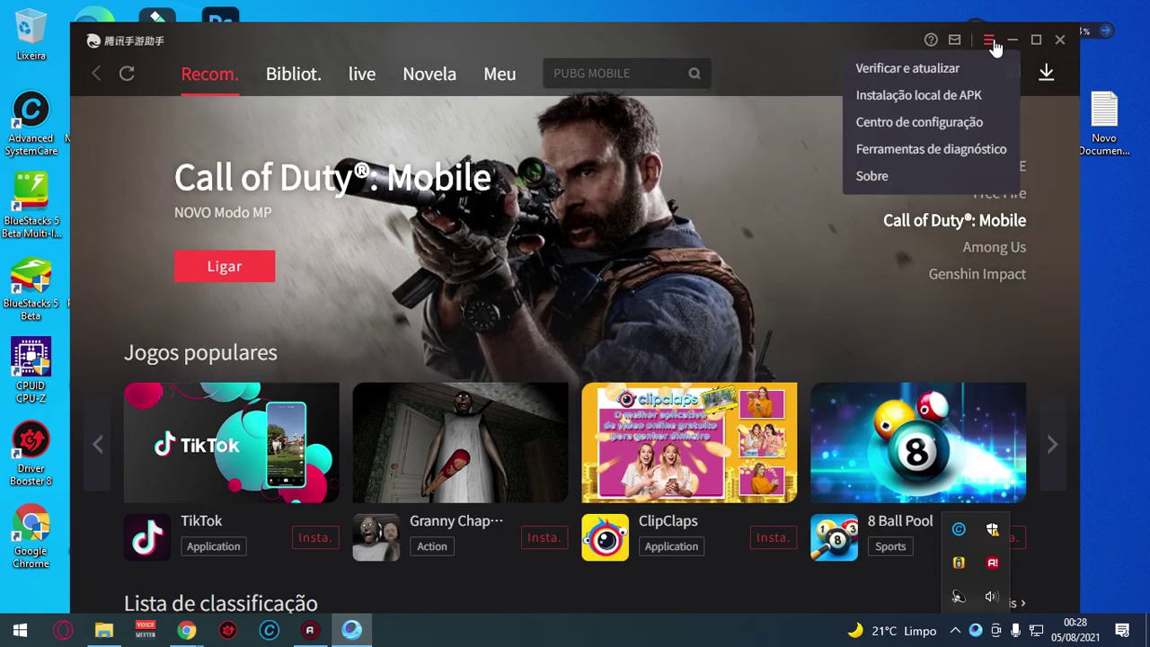
click(895, 126)
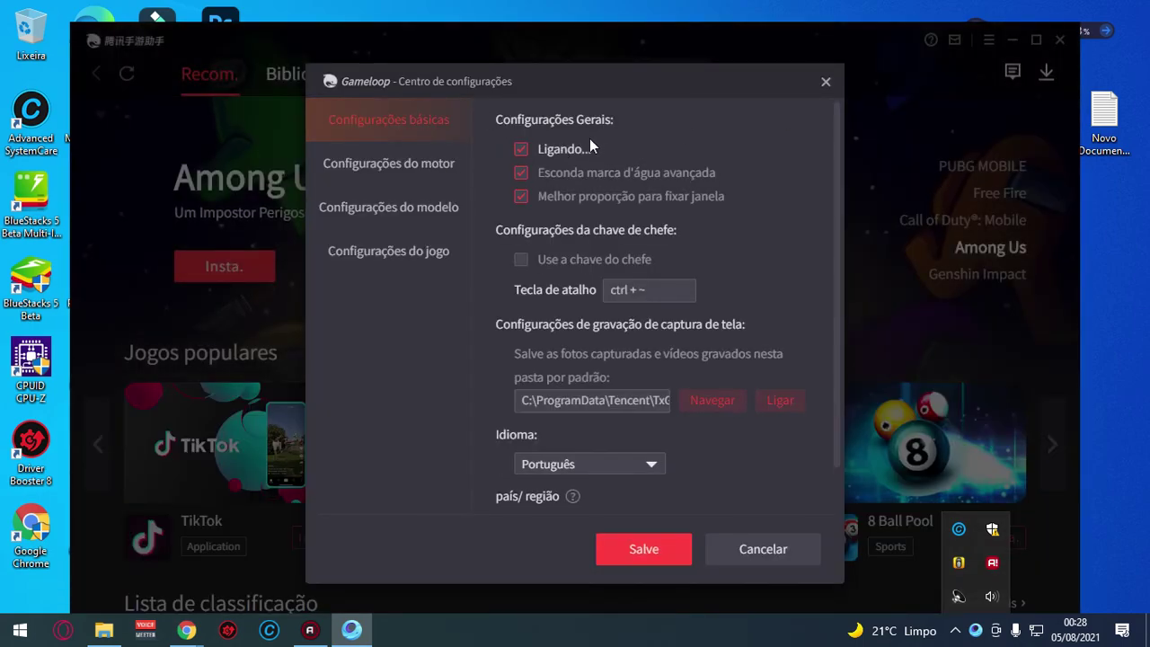
click(442, 165)
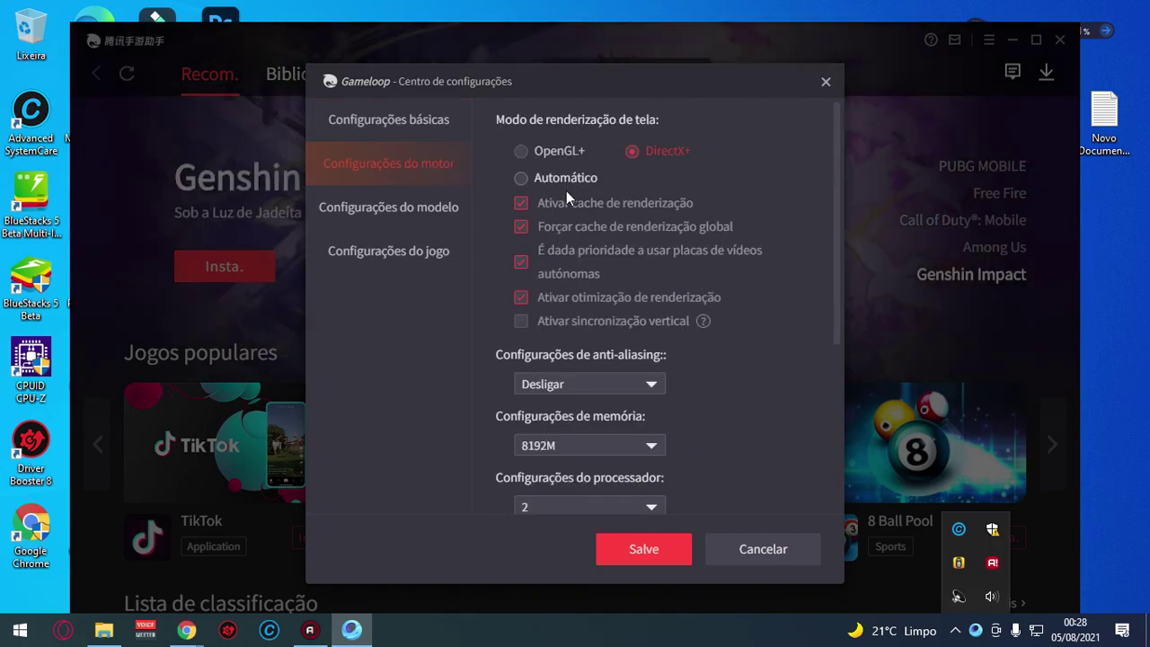
Step: Examine the anti-aliasing, memory and processor options in the engine settings without changing their values
scroll(697, 400, down, 3)
click(590, 338)
click(589, 312)
click(593, 269)
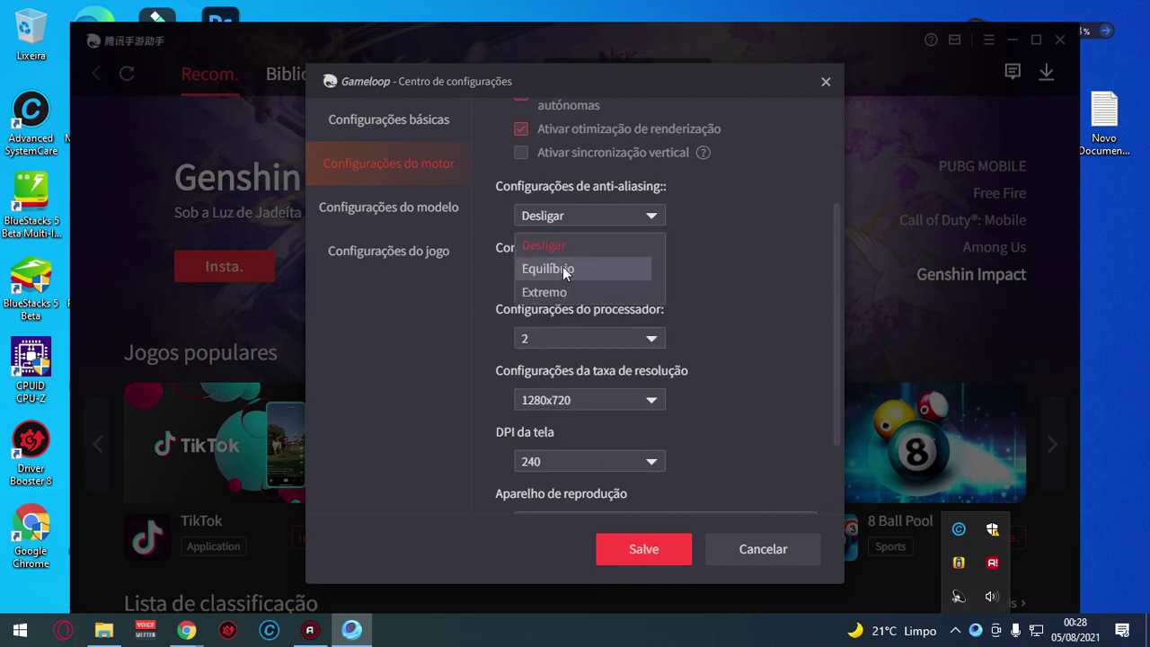
click(561, 267)
scroll(703, 291, up, 3)
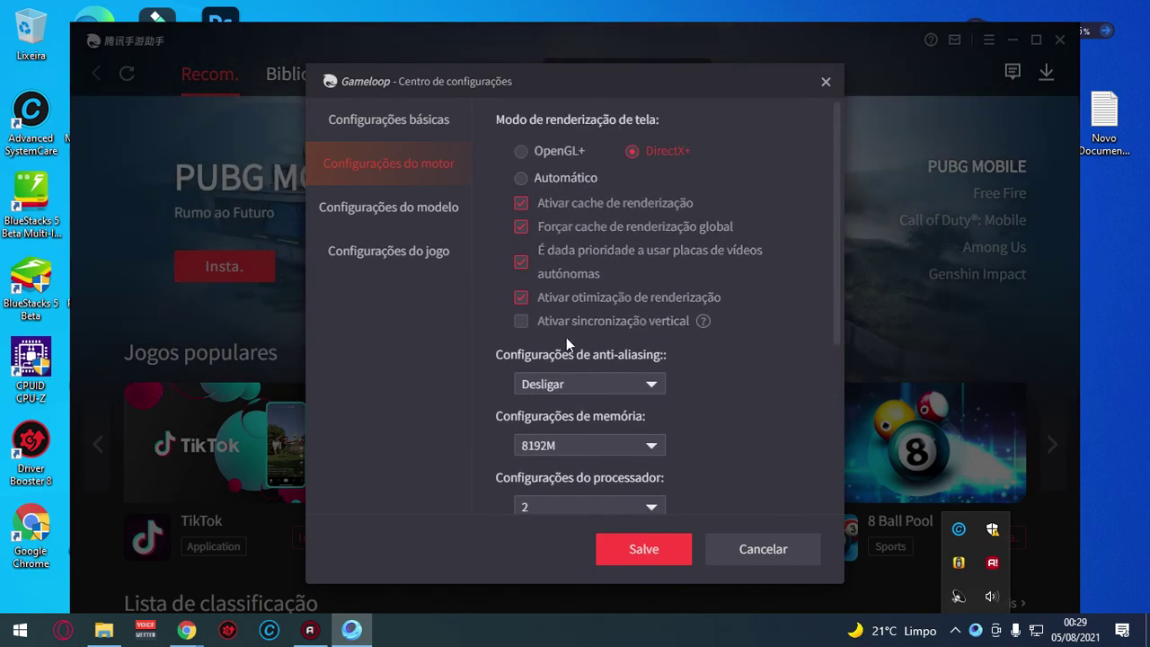
scroll(564, 346, down, 3)
click(557, 361)
click(719, 404)
click(649, 360)
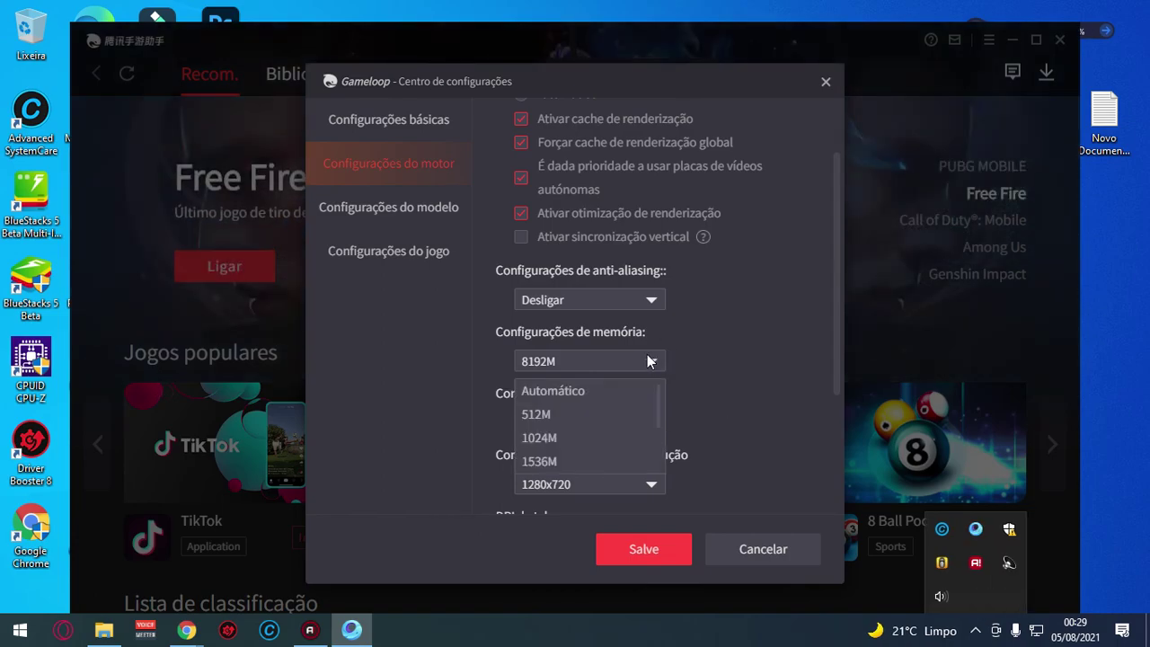
click(650, 361)
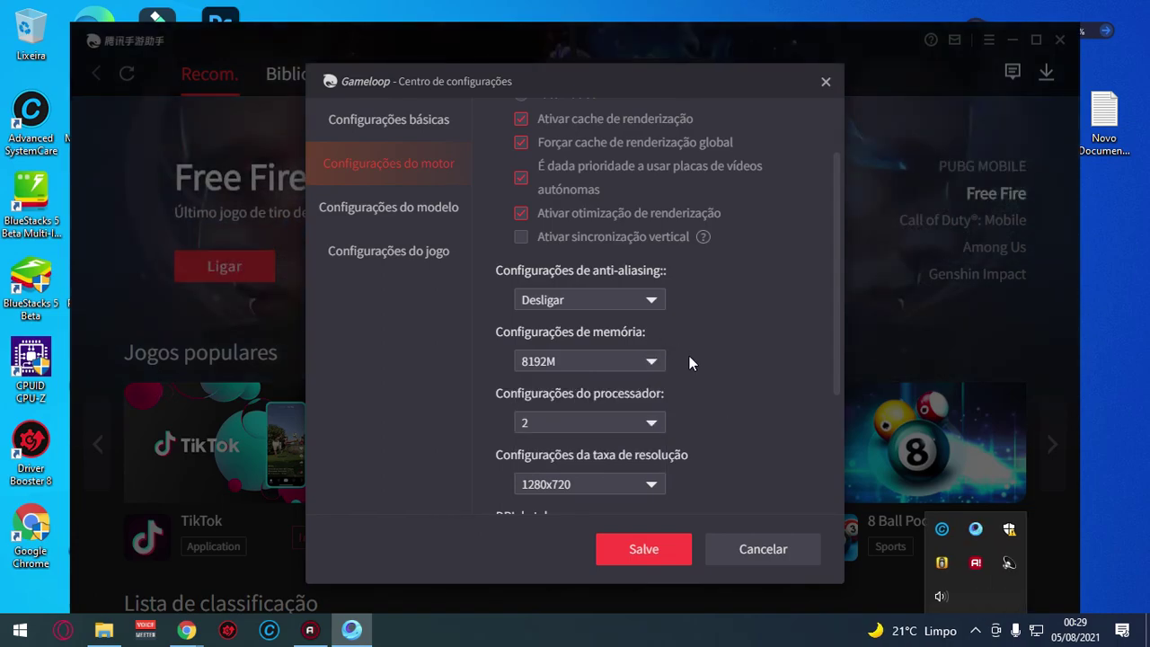
click(634, 423)
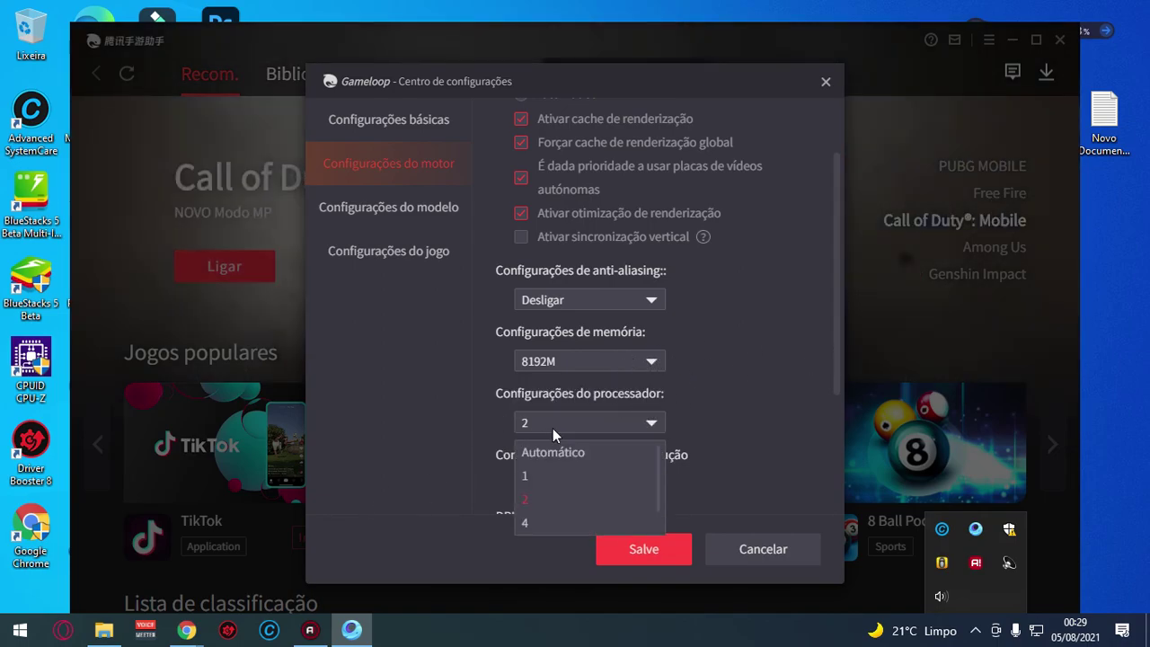
click(556, 422)
Step: Review the phone model options and the Call of Duty: Mobile game settings, and save the configuration
click(402, 212)
click(550, 149)
click(591, 177)
click(573, 152)
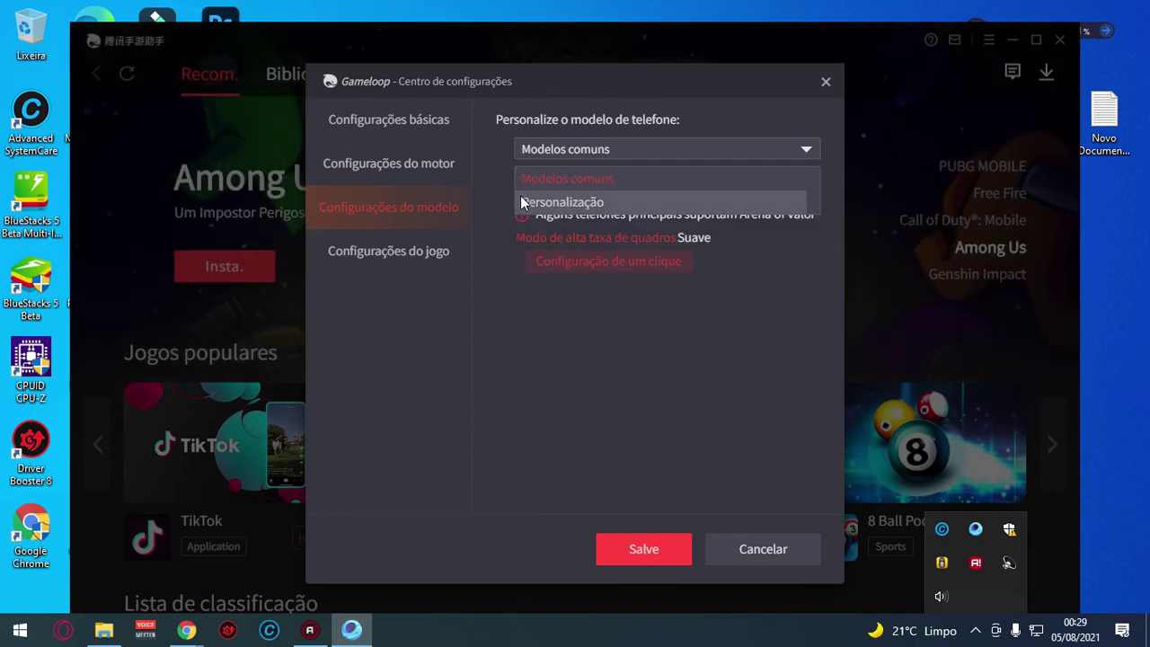
click(539, 187)
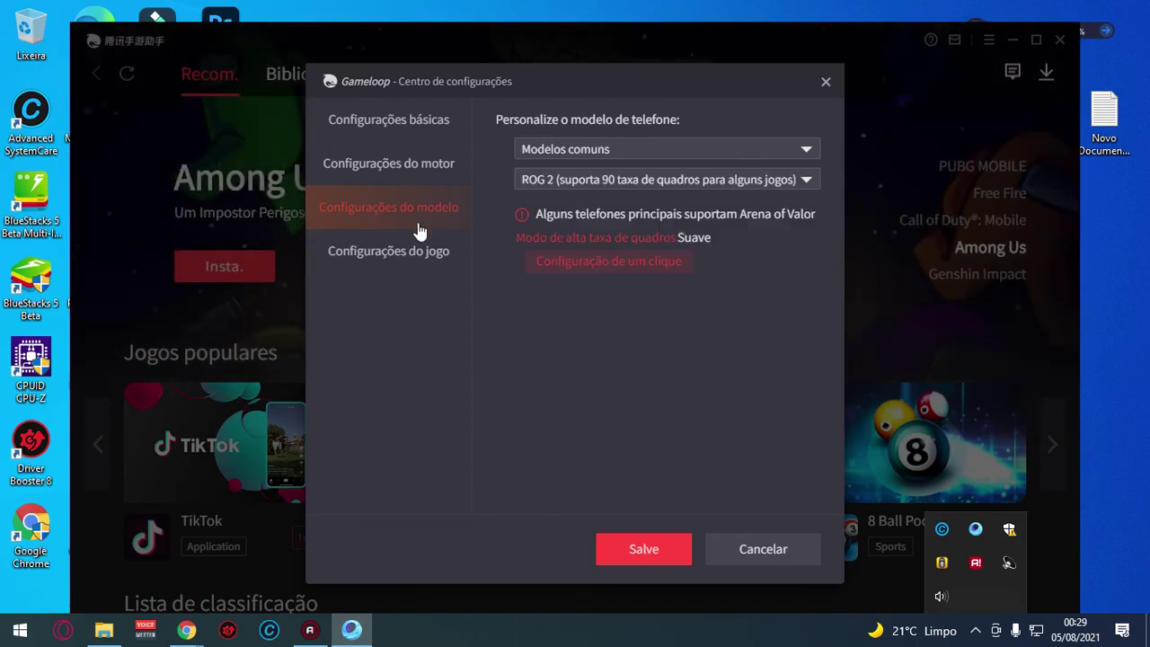
click(396, 254)
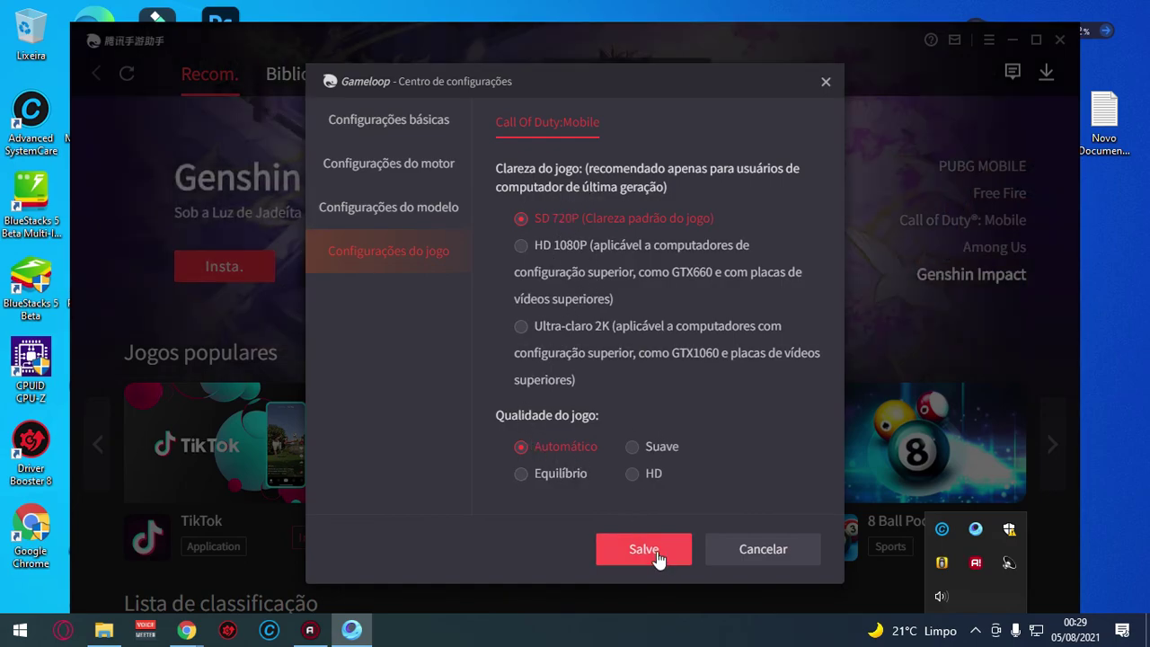
click(656, 550)
Step: Launch Call of Duty: Mobile from the installed games in Meu jogo, and reposition the Gameloop window
click(500, 77)
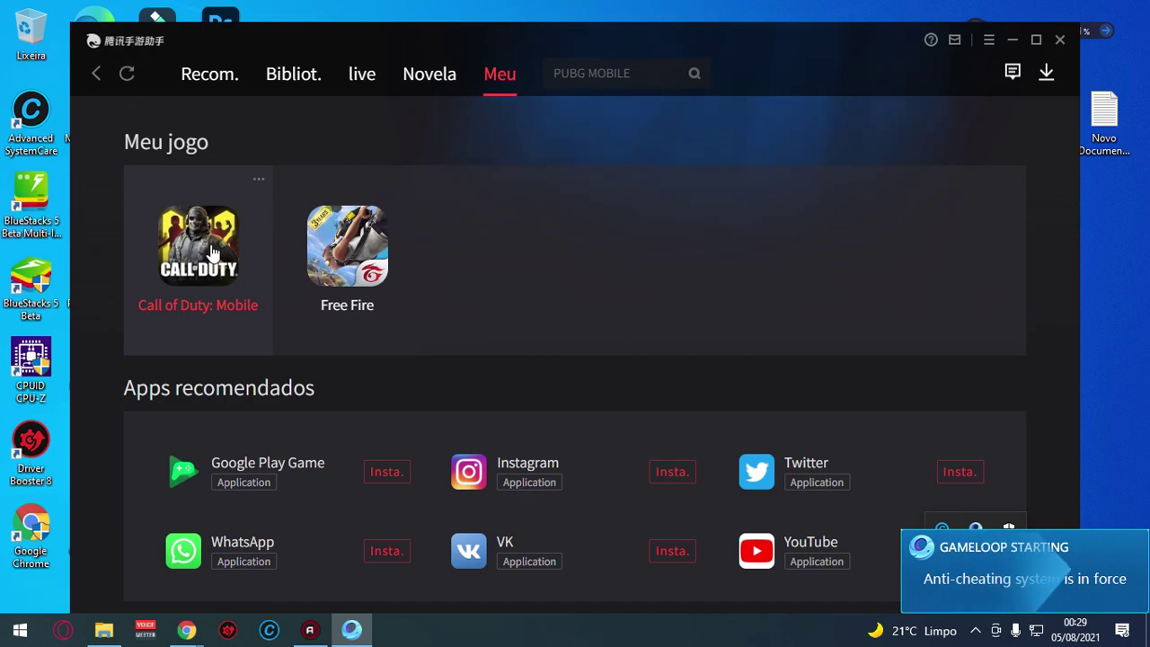
drag(710, 43, 669, 35)
Step: Check Gameloop for updates and dismiss the version message
click(947, 30)
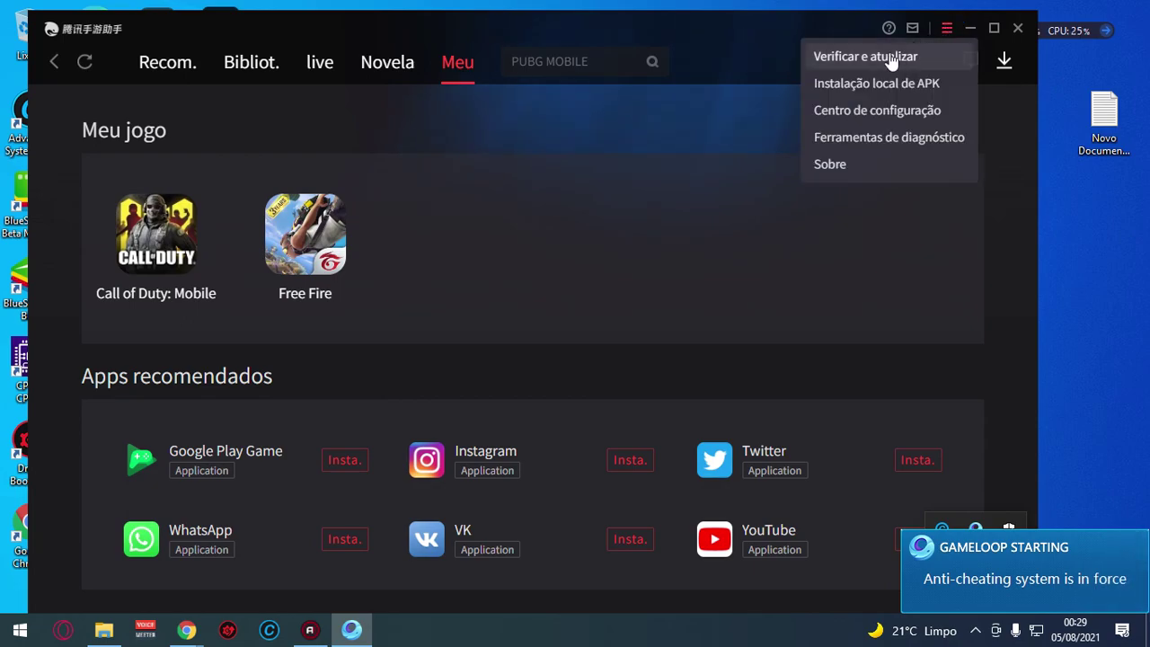
click(863, 58)
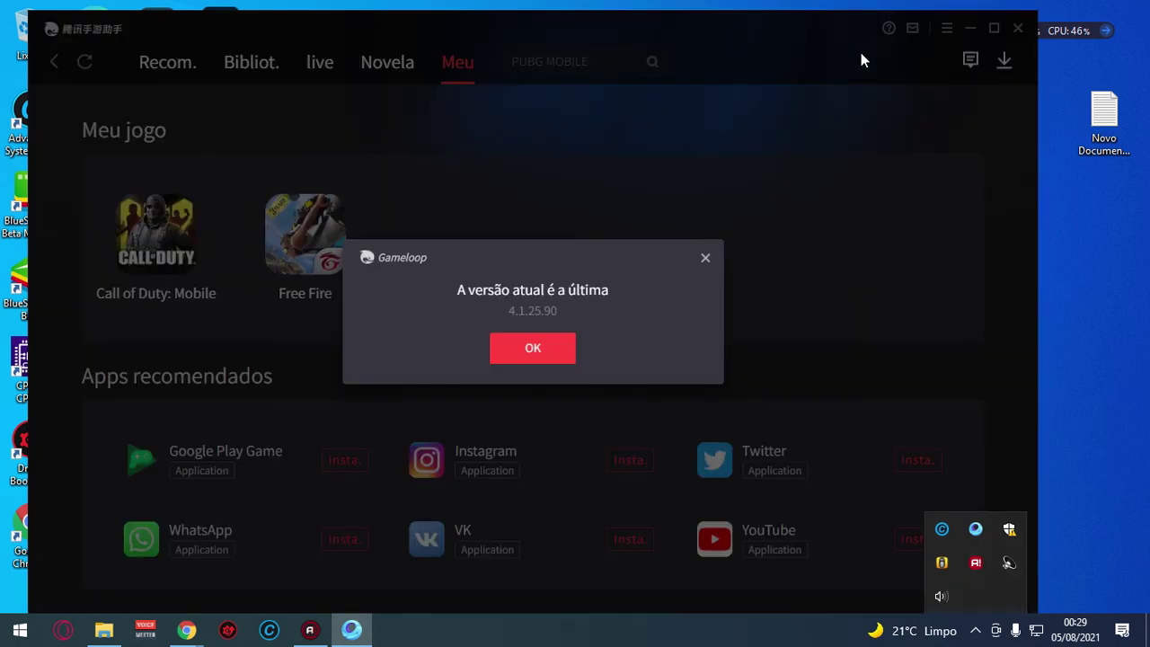
click(532, 349)
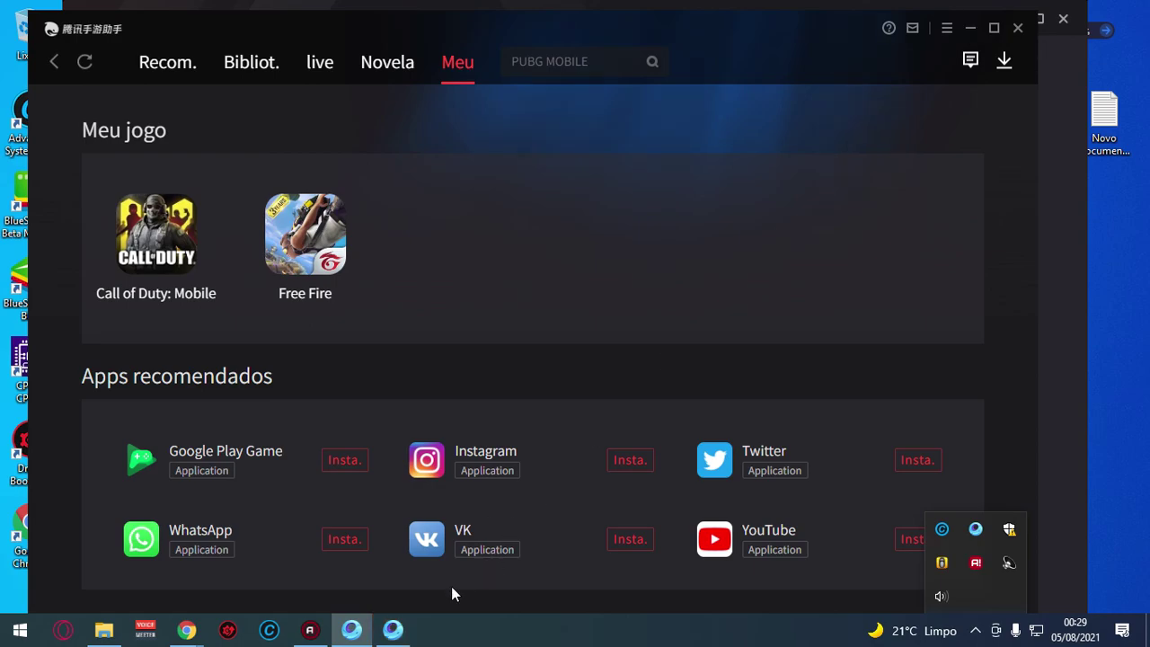
Step: Bring the loading Call of Duty: Mobile window to the front and close the promotional pop-ups to reach the lobby
click(393, 630)
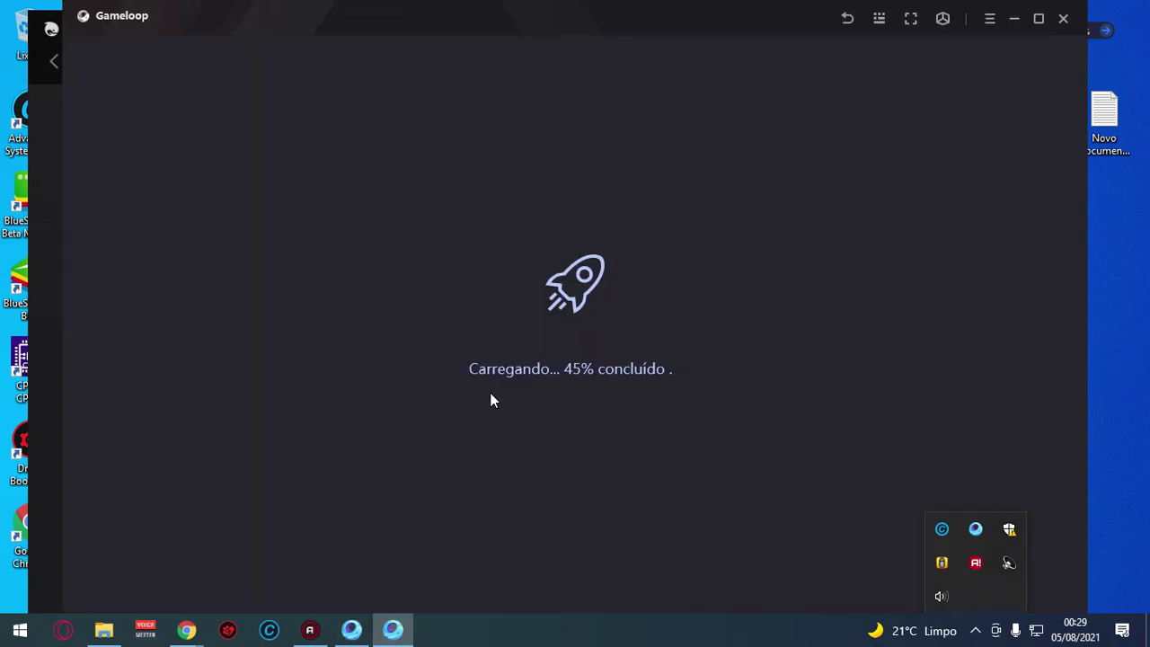
click(981, 632)
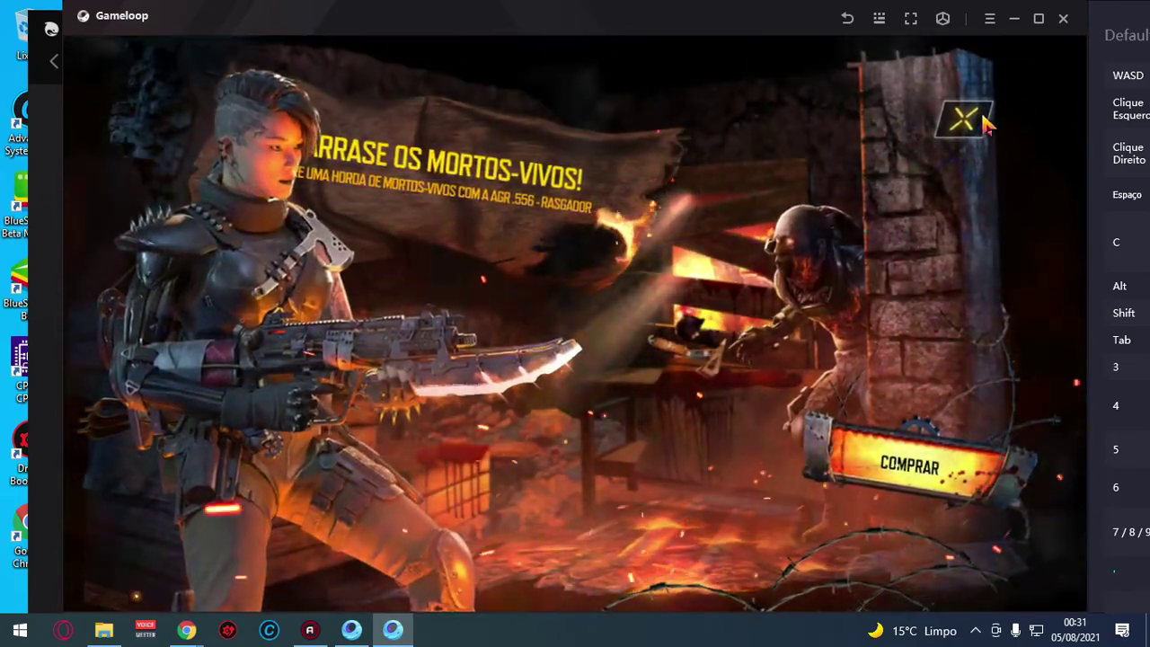
click(979, 122)
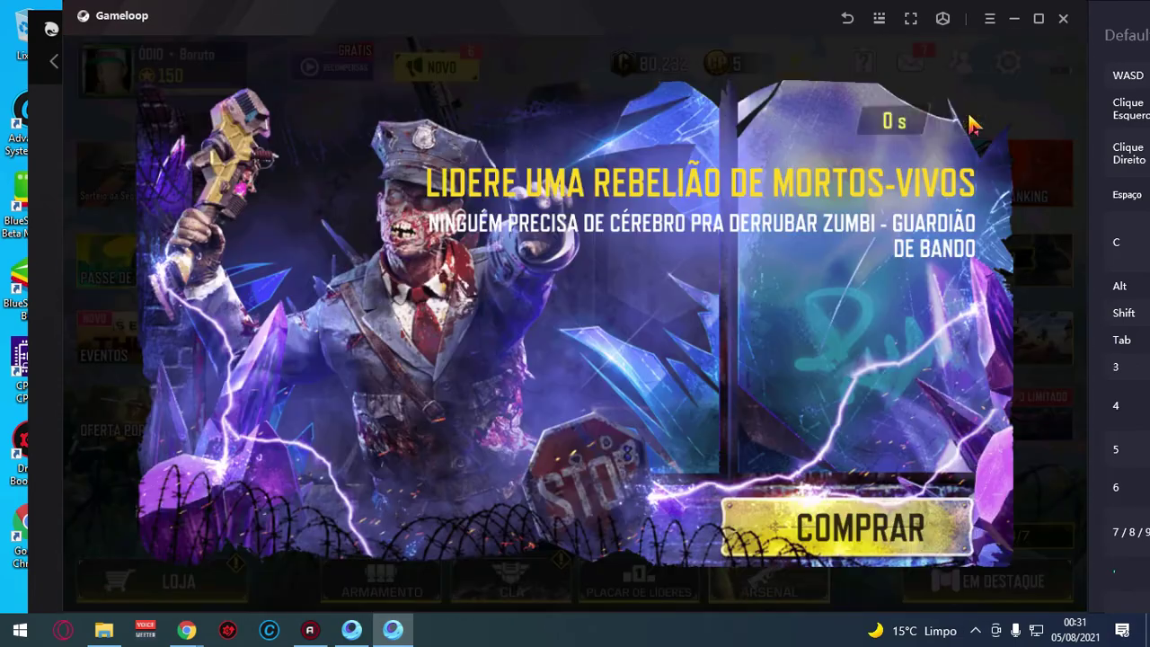
click(968, 119)
click(970, 122)
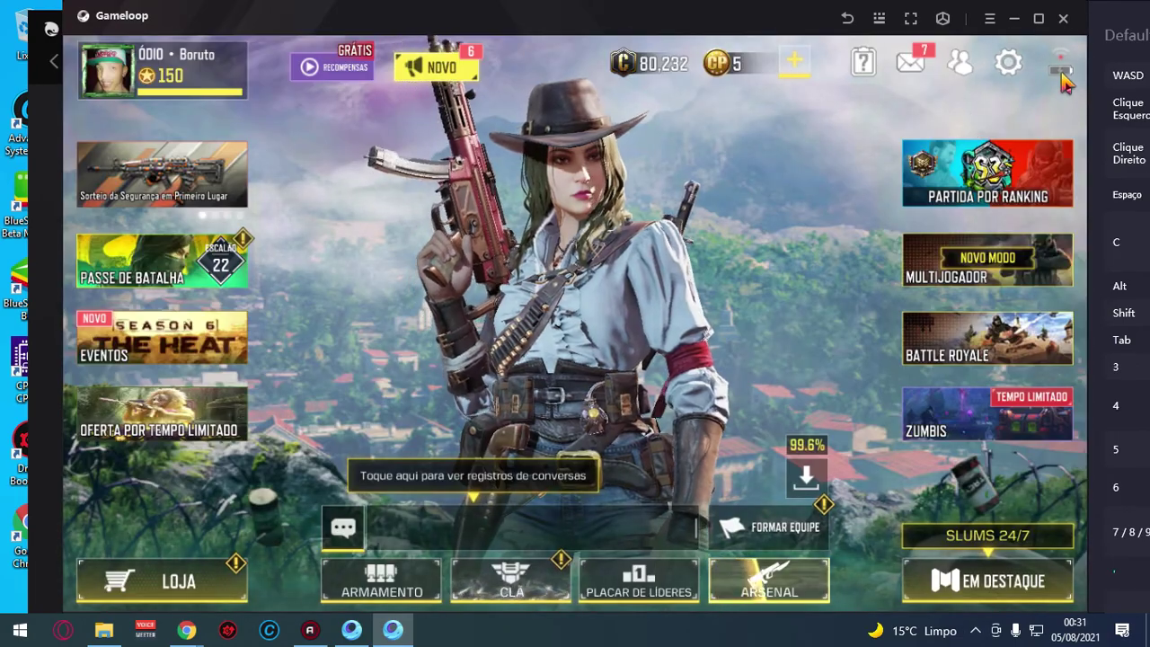
Step: Compare the game's audio and graphics settings with the recommended graphics photo in GameLoop's Facebook post, and return to the game
click(1007, 68)
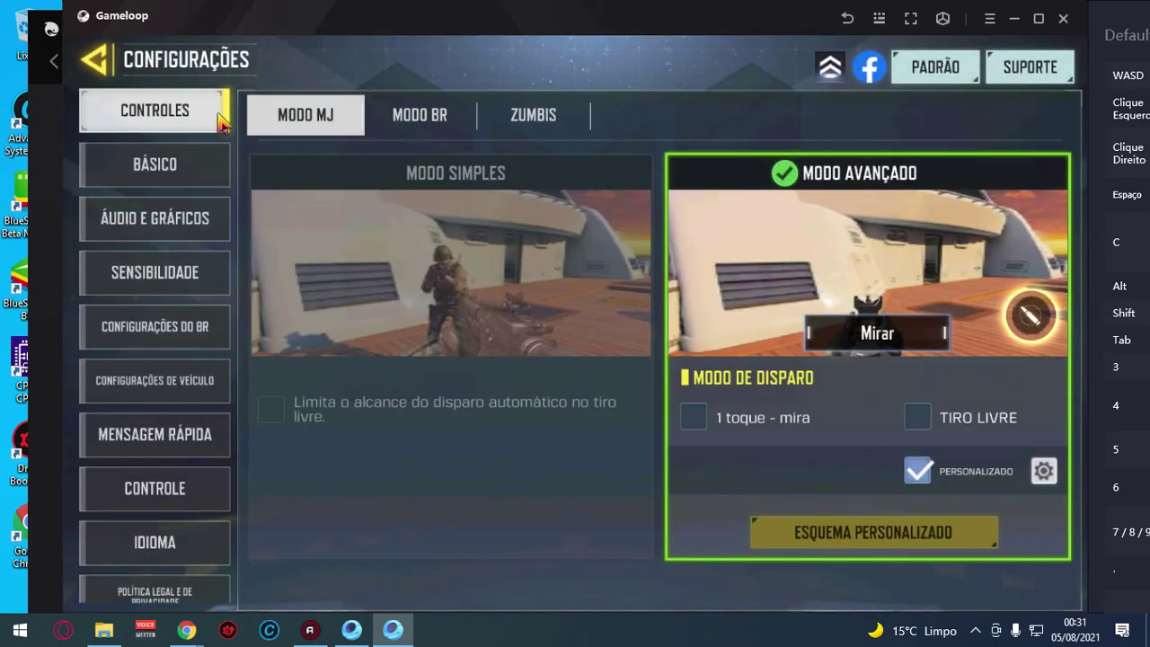
click(162, 232)
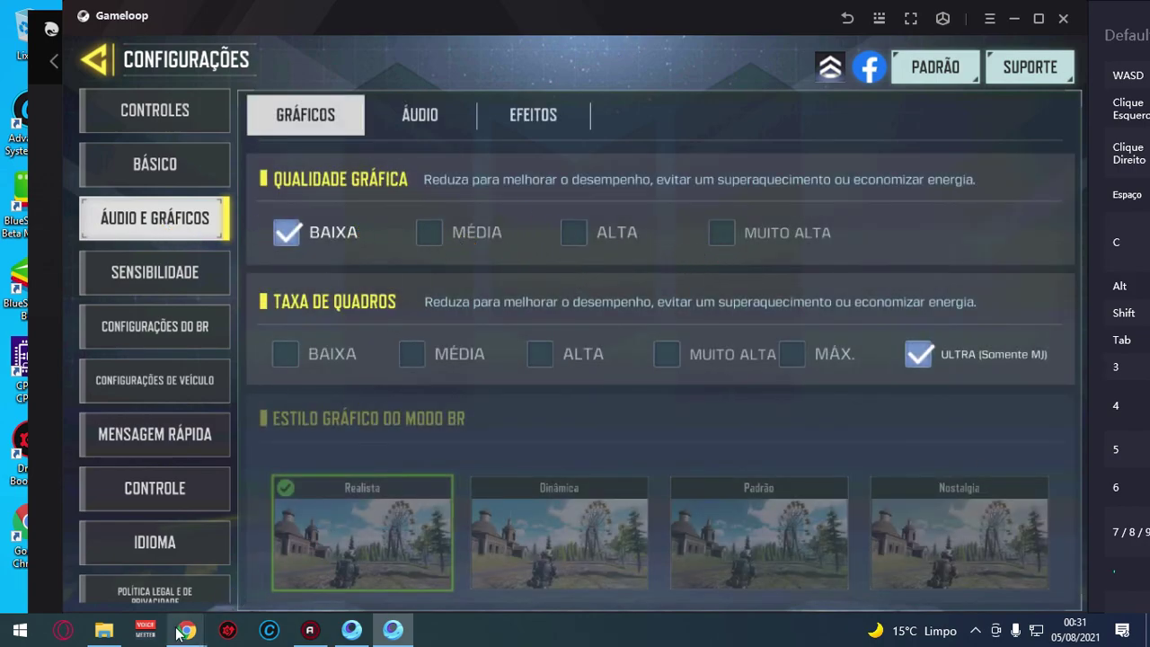
mouse_move(187, 630)
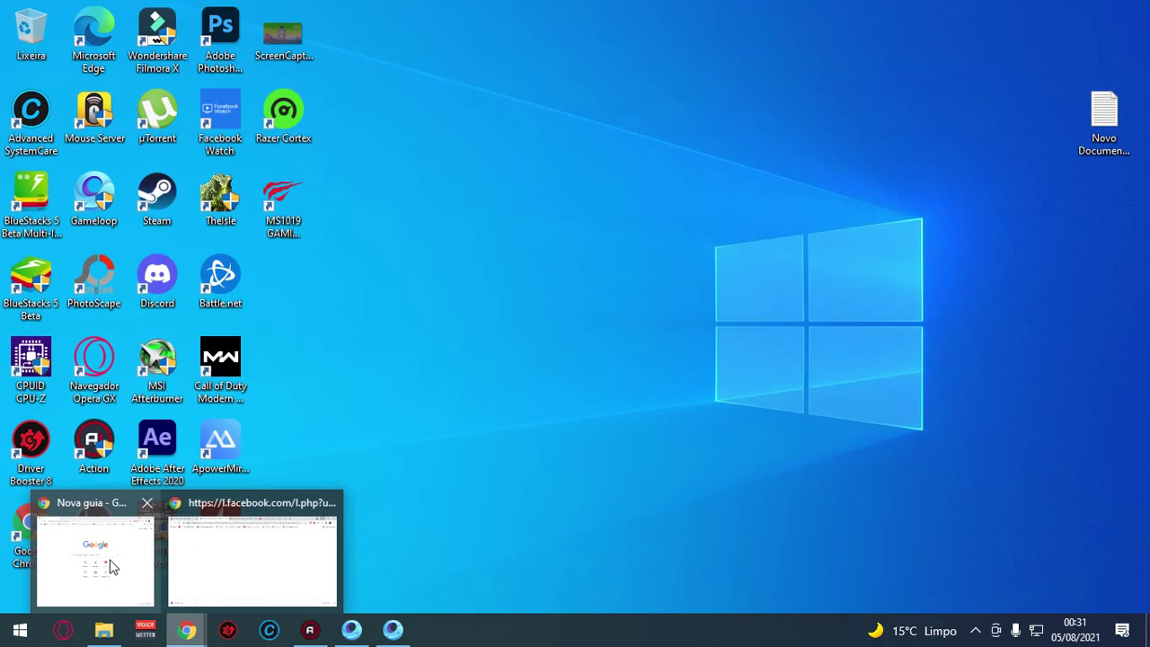
click(237, 582)
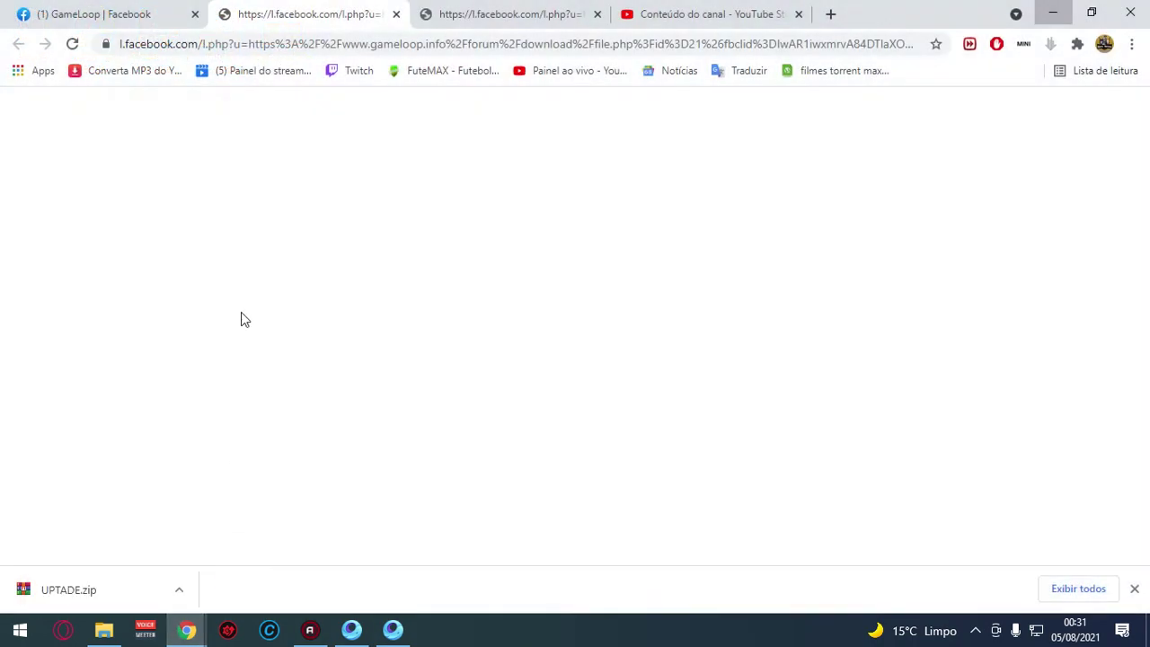
click(135, 13)
scroll(618, 401, down, 6)
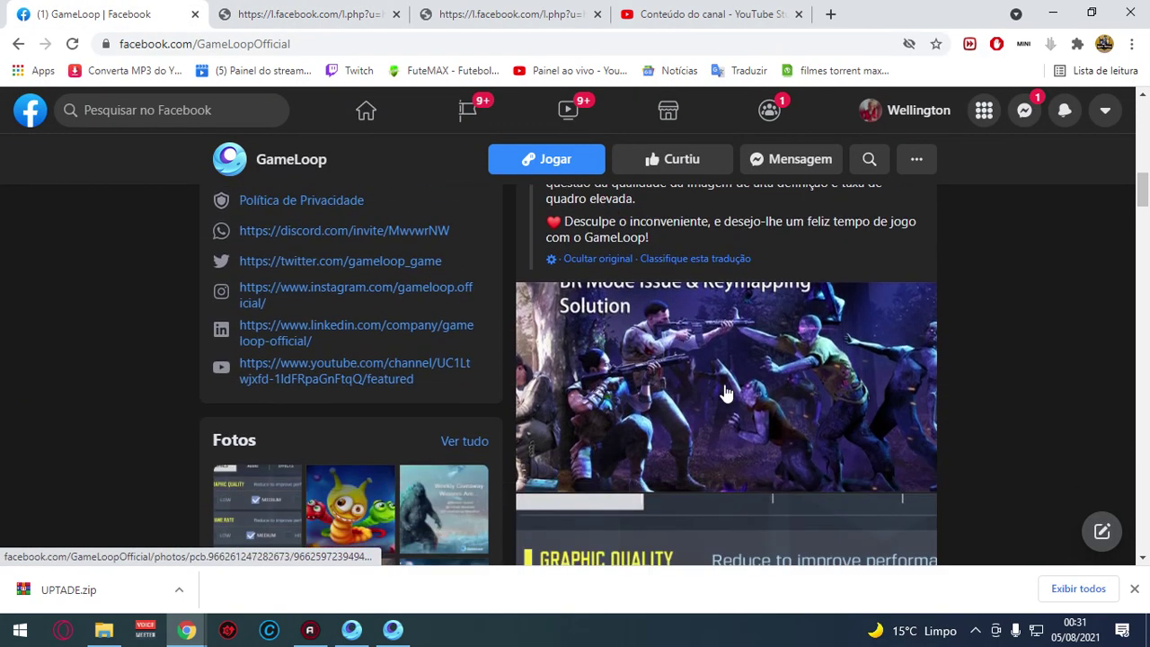
click(764, 387)
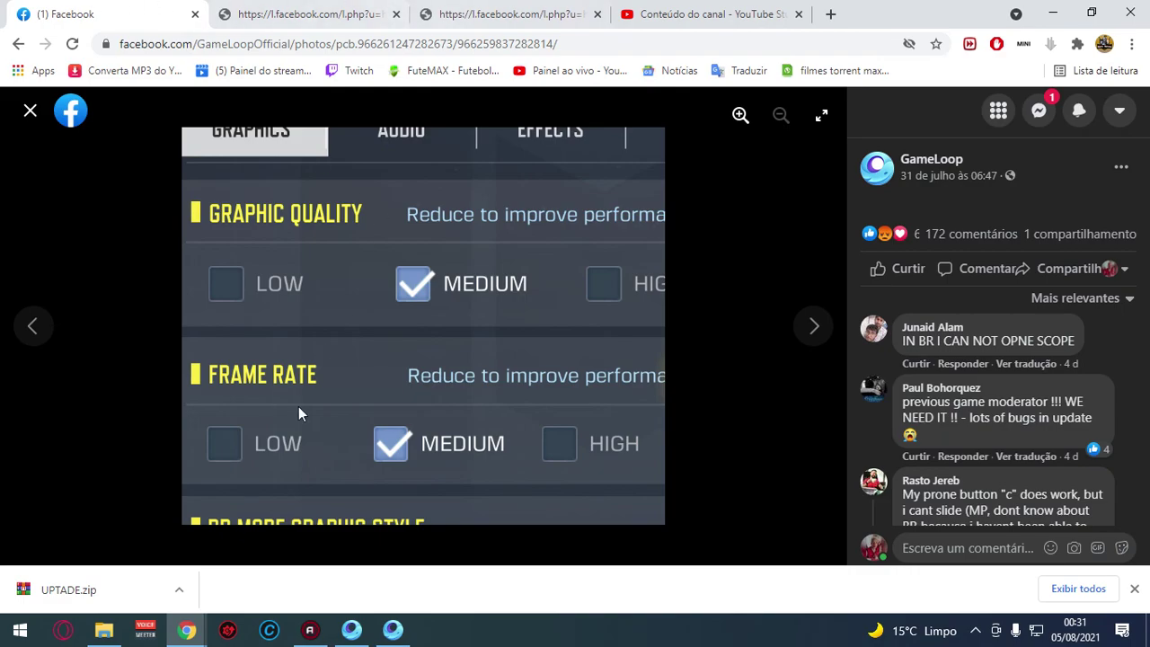
click(393, 629)
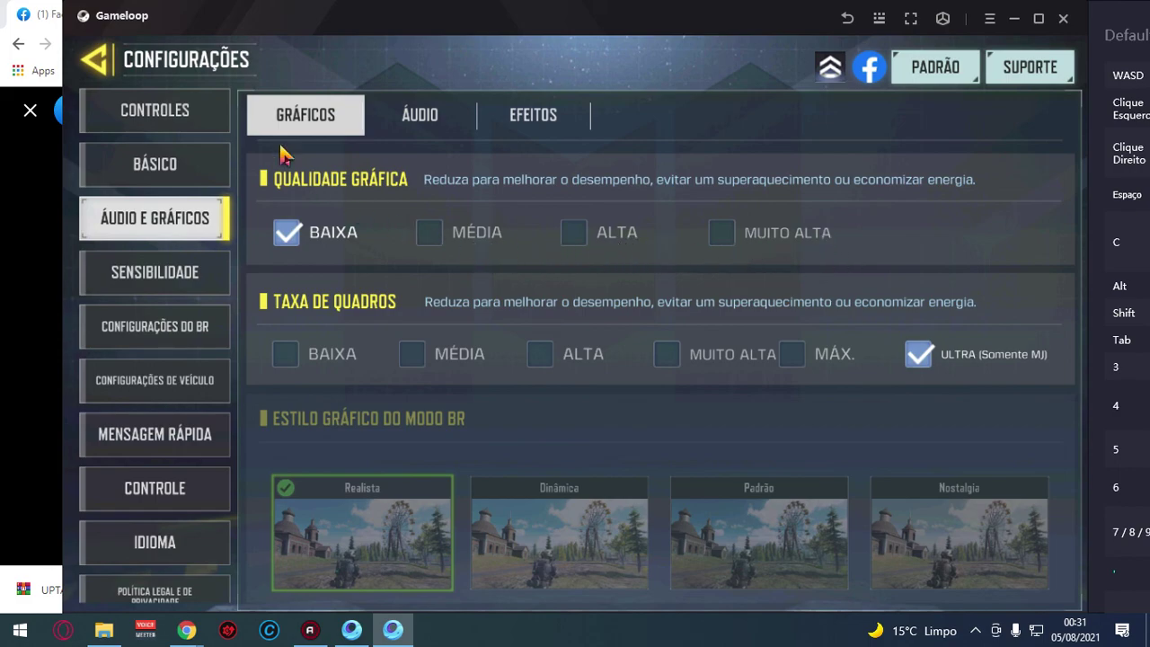
Step: Return to the lobby, enter Battle Royale, and confirm the Clássico - Alcatraz mode before reopening the mode selection
click(146, 63)
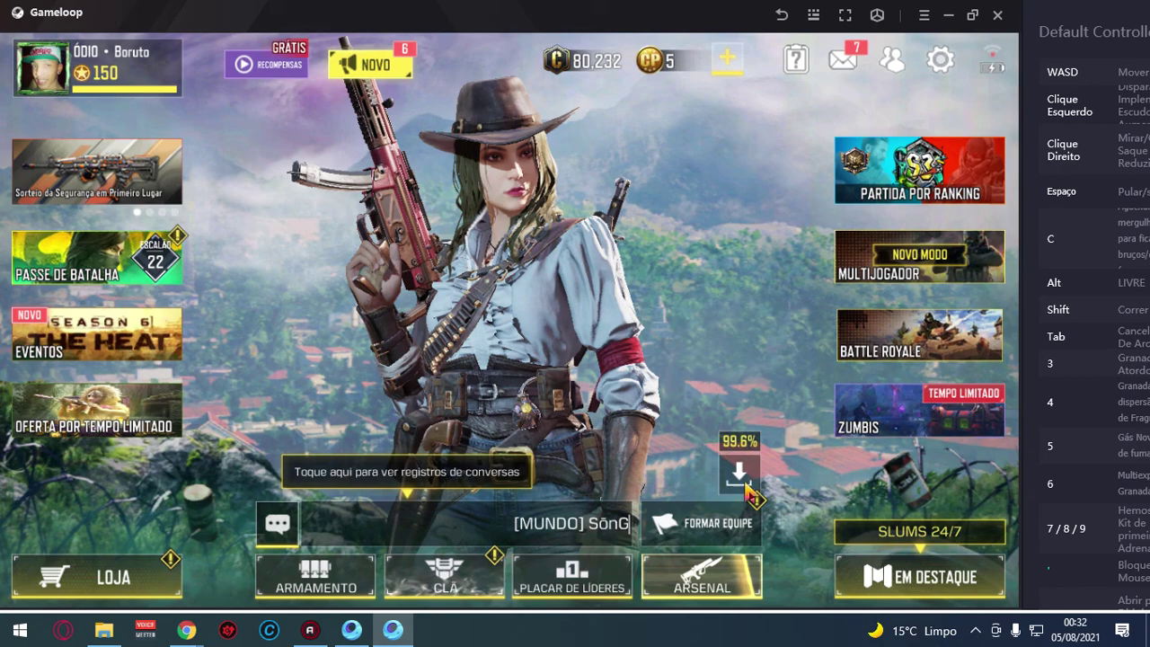
click(876, 340)
click(872, 474)
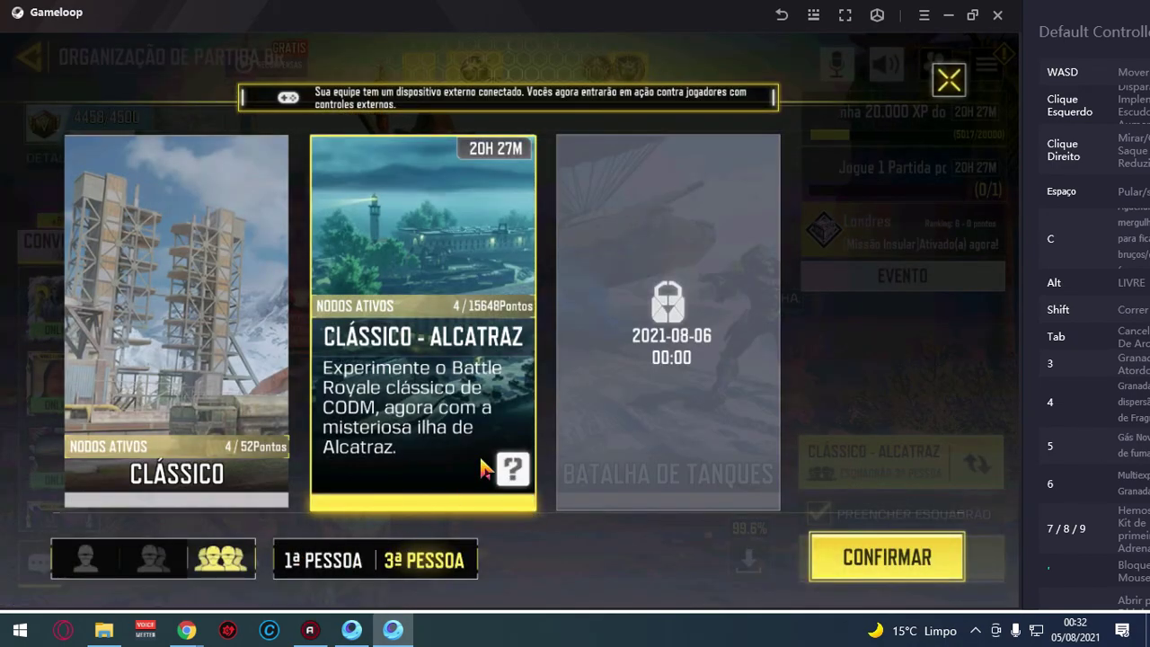
click(865, 554)
click(826, 476)
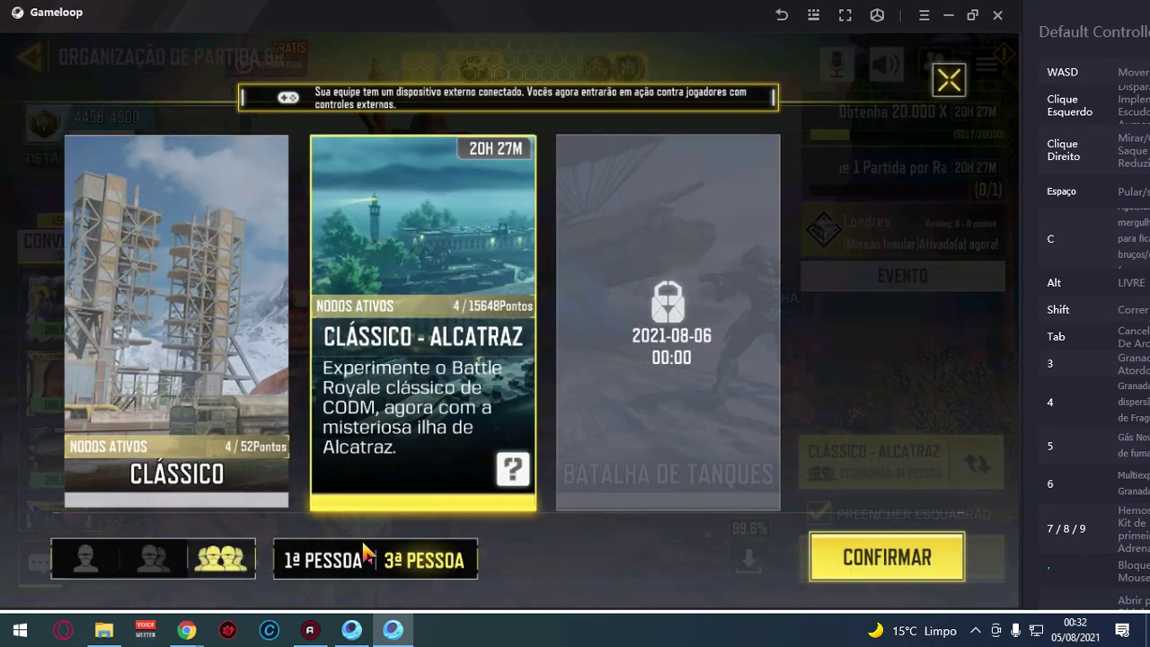